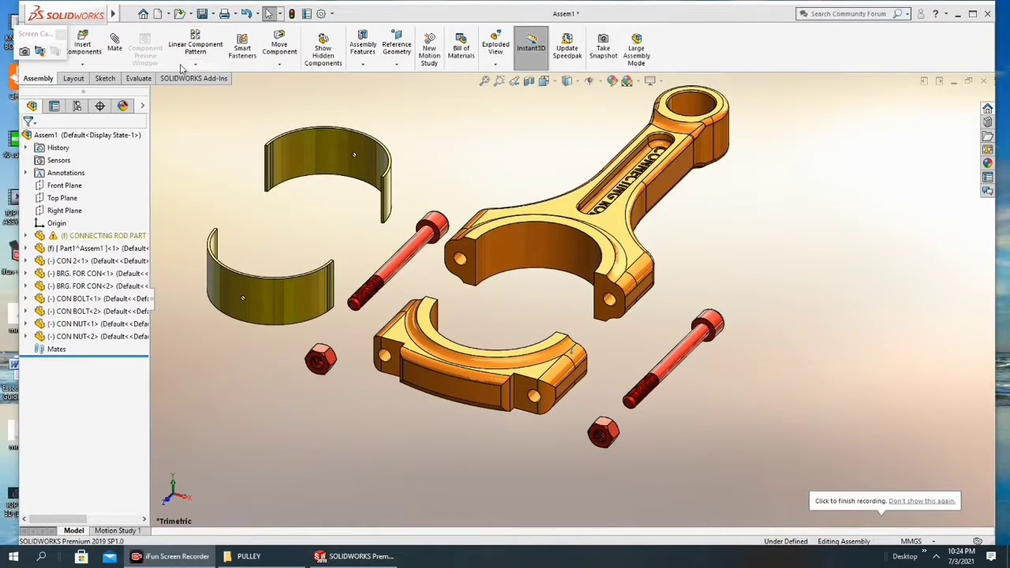
Turn on Temporary Axes and orbit the assembly to a side view of the rod and cap
left_click(591, 81)
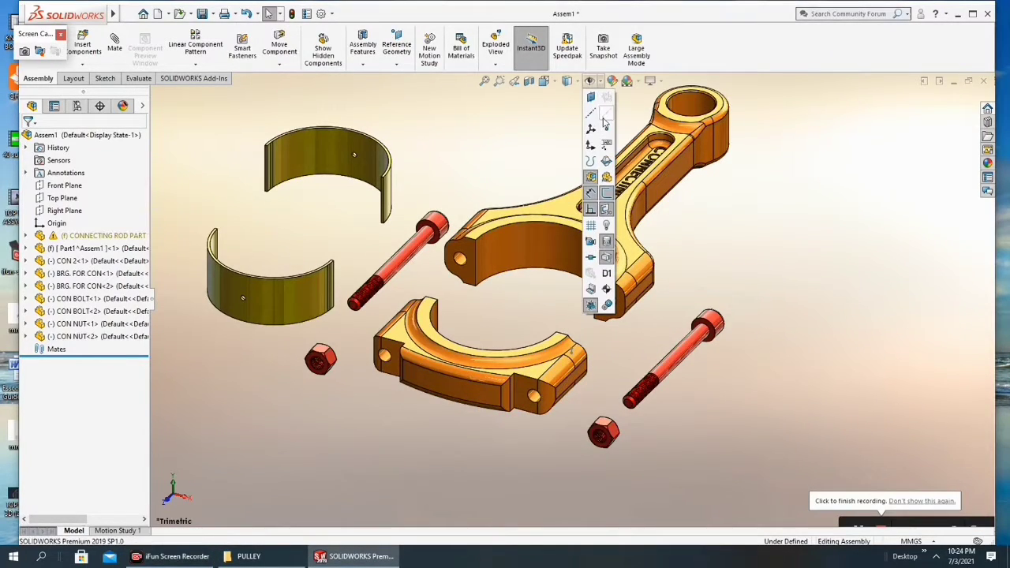
left_click(514, 289)
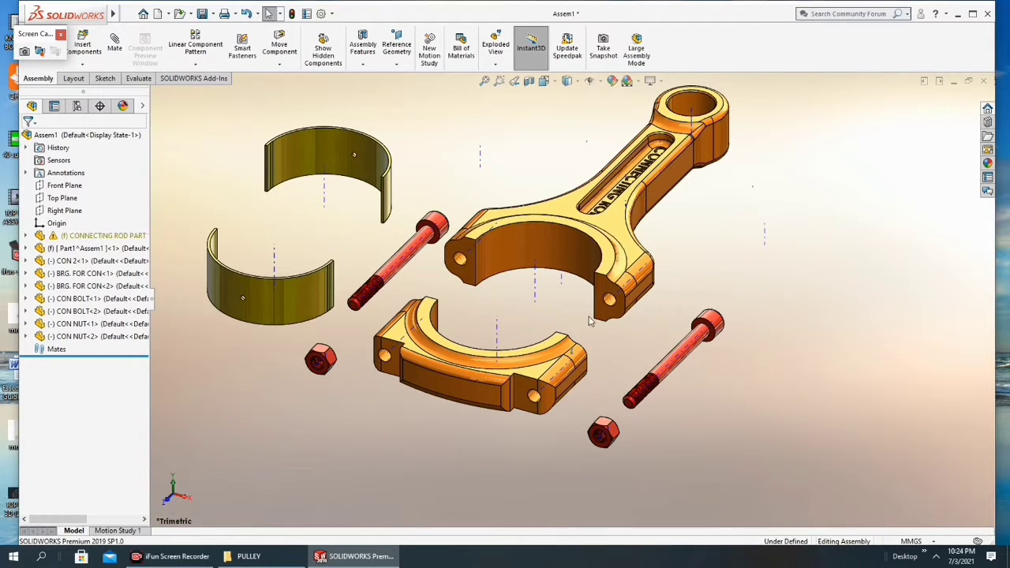
left_click(613, 316)
mouse_move(604, 293)
middle_mouse_down()
mouse_move(485, 316)
mouse_move(422, 256)
middle_mouse_up()
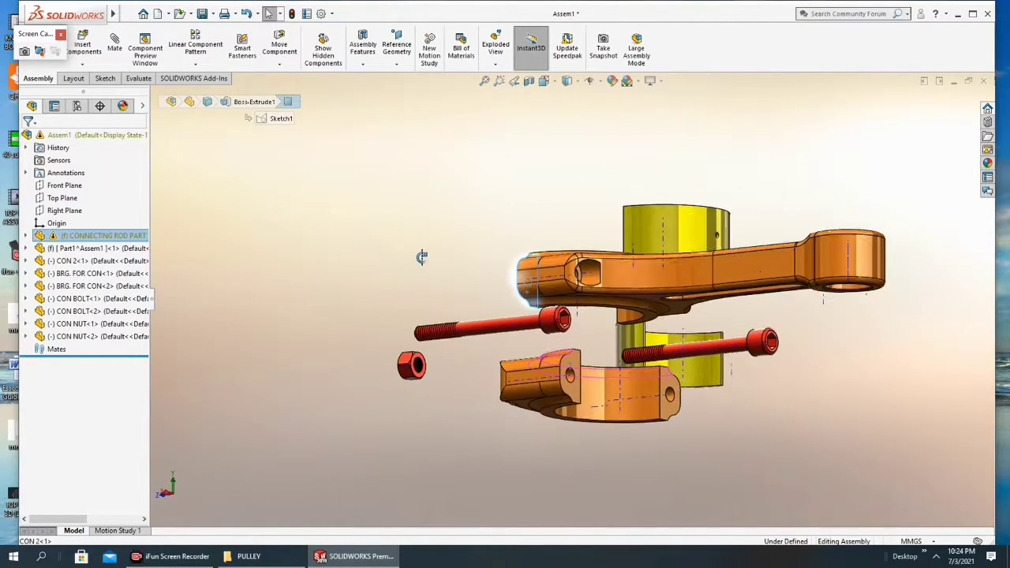
left_click(573, 389)
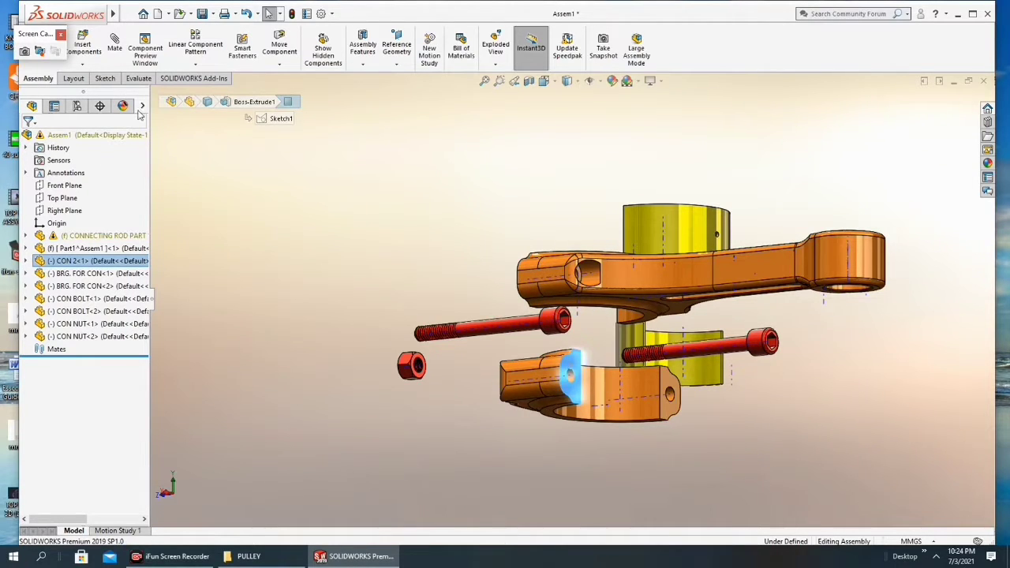
key("Escape")
Add a Coincident mate between the rod's joint face and the cap's face
key("m")
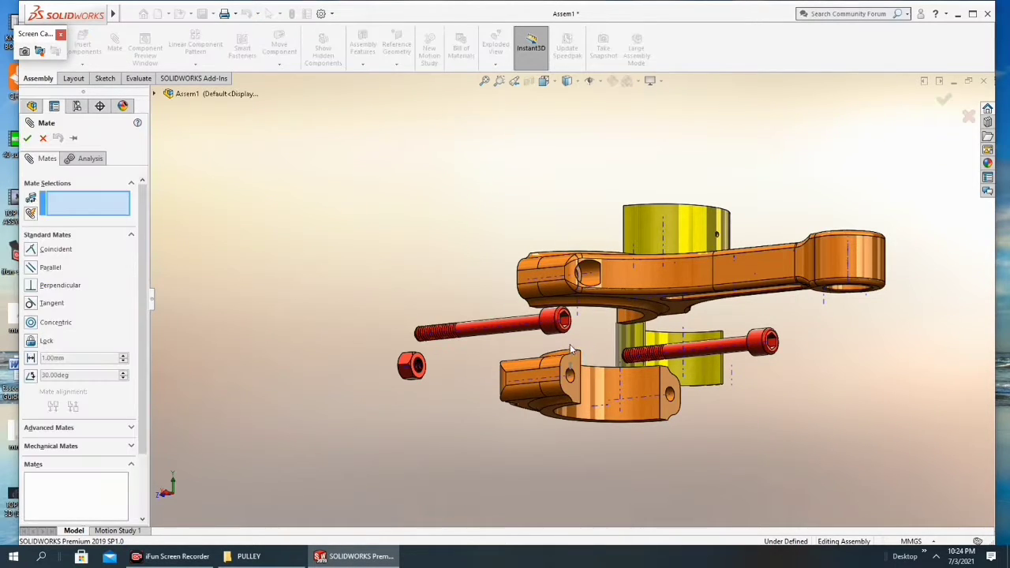
middle_click_drag(590, 349, 635, 384)
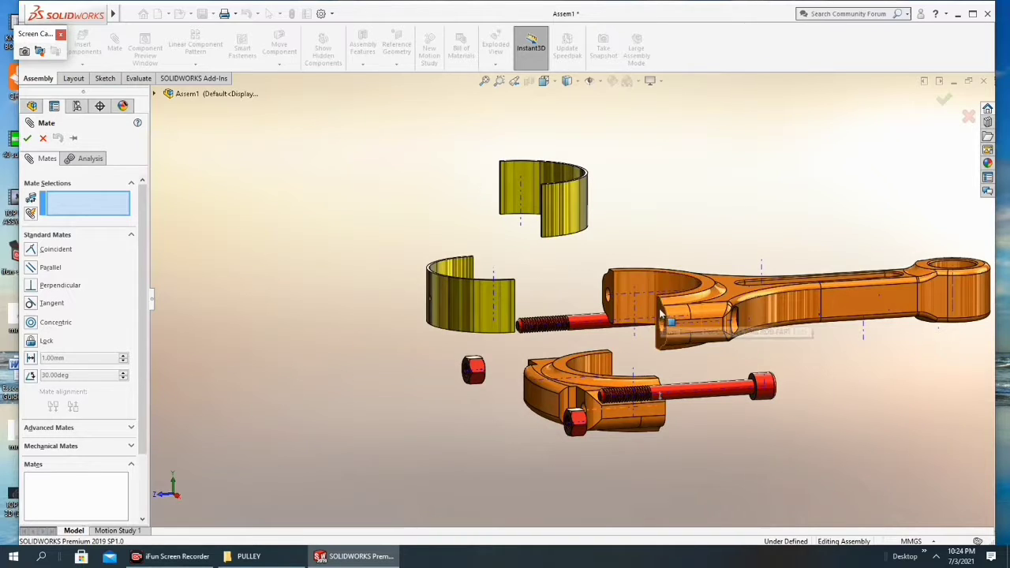
left_click(659, 308)
middle_click_drag(659, 311, 652, 405)
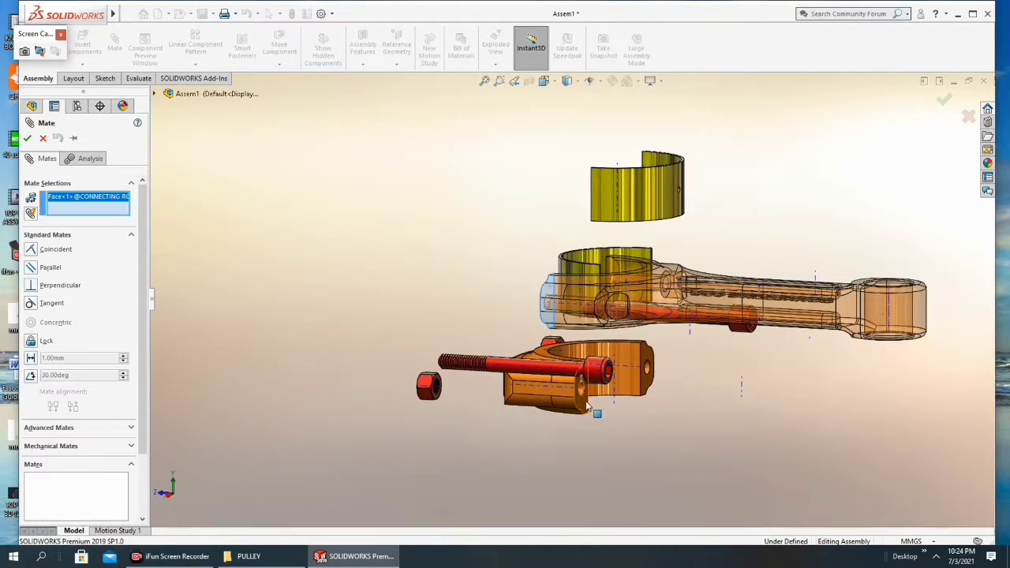
left_click(587, 405)
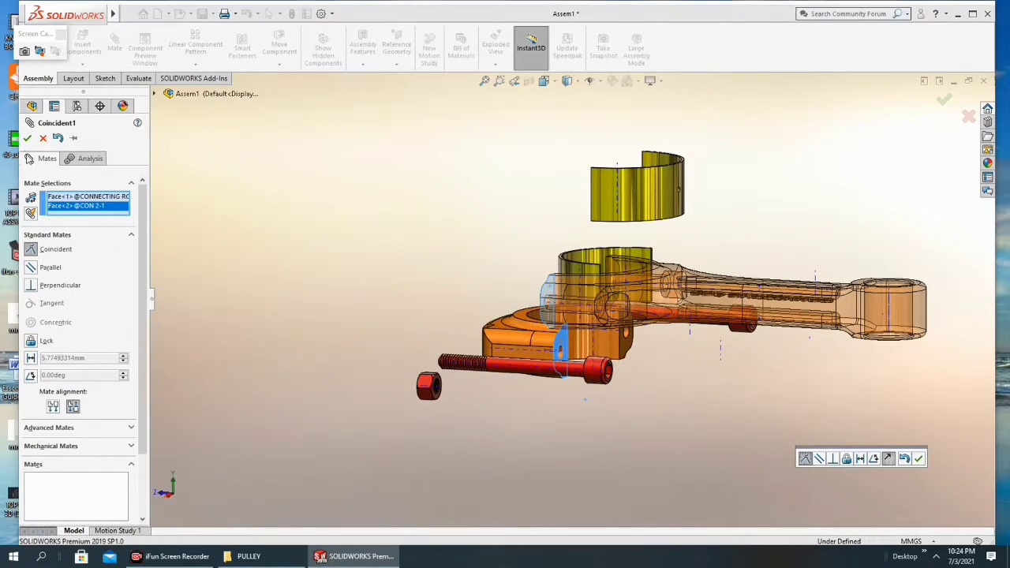
left_click(27, 137)
middle_click_drag(552, 315, 641, 364)
Add a Coincident mate aligning the rod's bolt-hole axis with the cap's bolt-hole axis
left_click(116, 46)
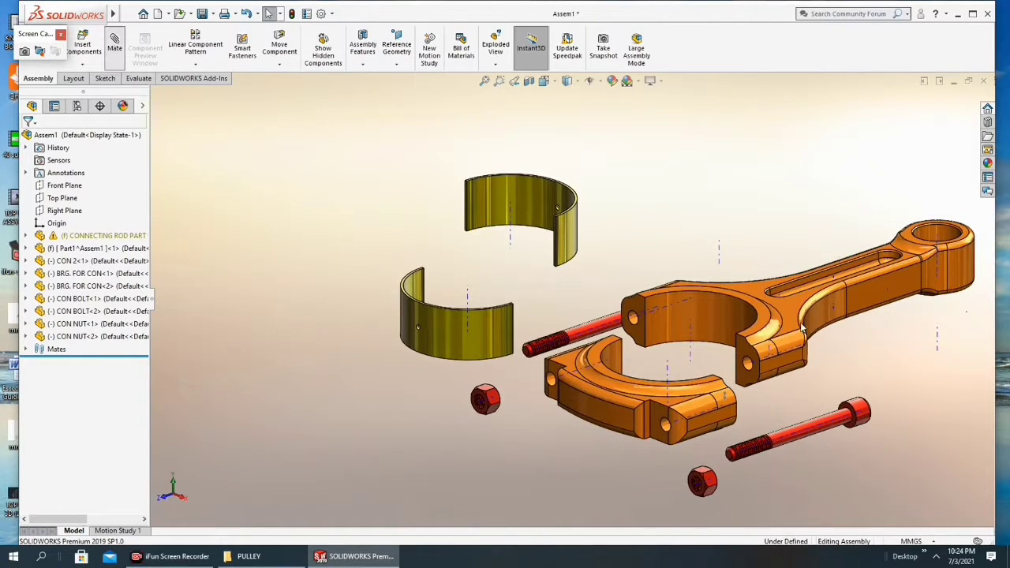
scroll(786, 356, "down", 2)
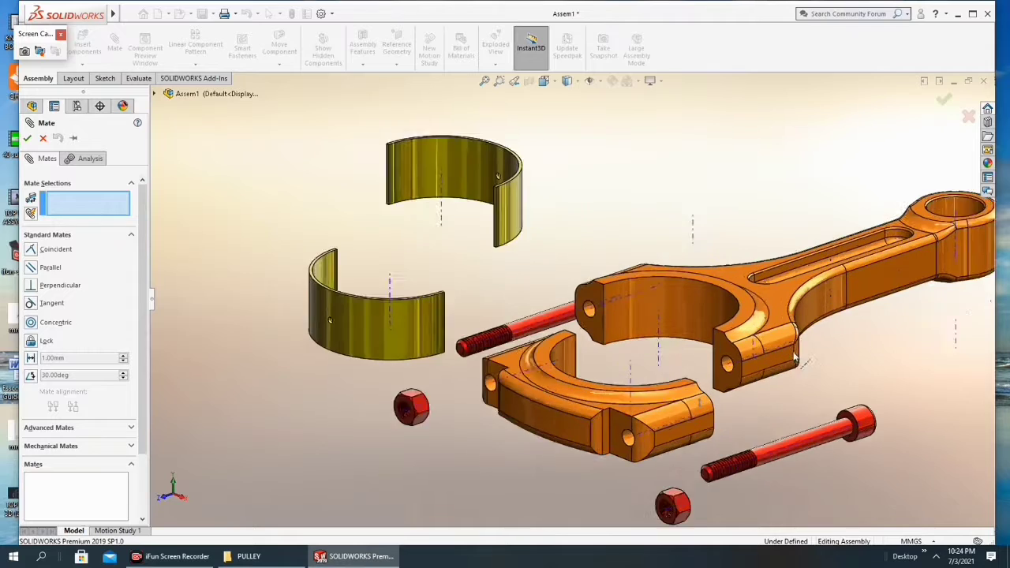
scroll(737, 374, "down", 2)
left_click(742, 357)
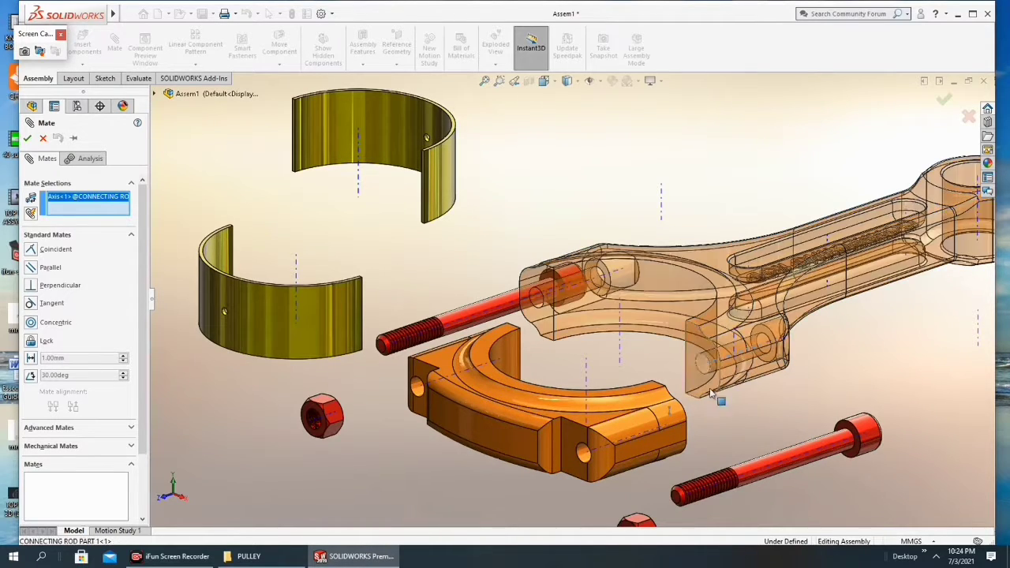
left_click(646, 439)
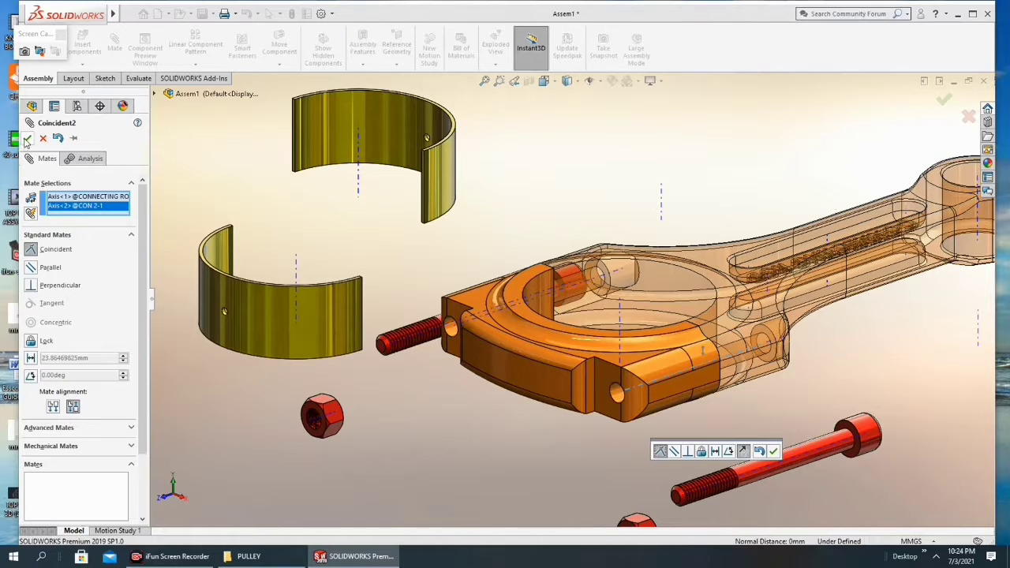
left_click(28, 139)
left_click(28, 139)
scroll(608, 293, "up", 3)
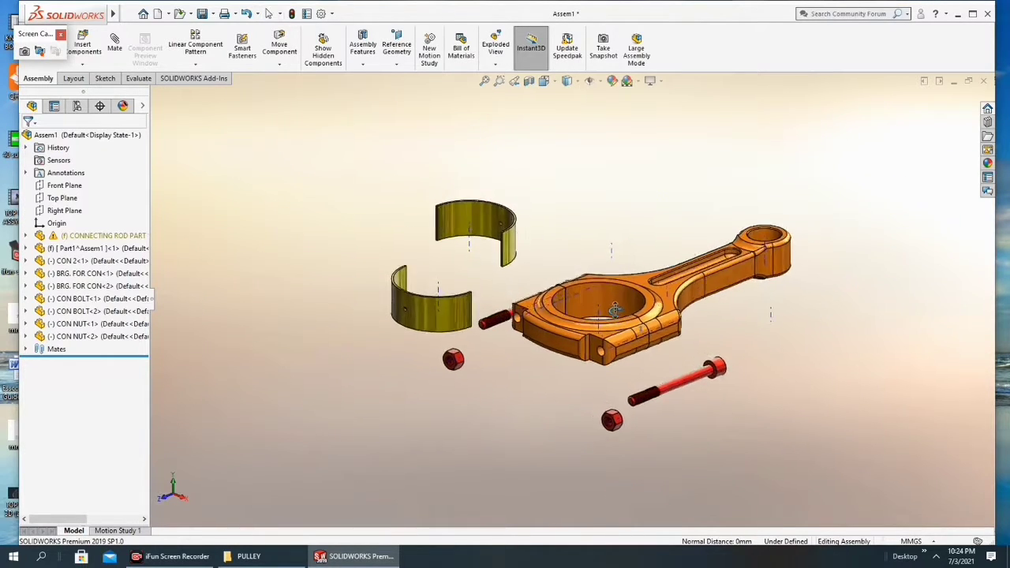
Align the bolt's axis with the rod's bolt-hole axis using a Coincident mate
mouse_move(615, 309)
middle_mouse_down()
mouse_move(612, 383)
mouse_move(600, 395)
middle_mouse_up()
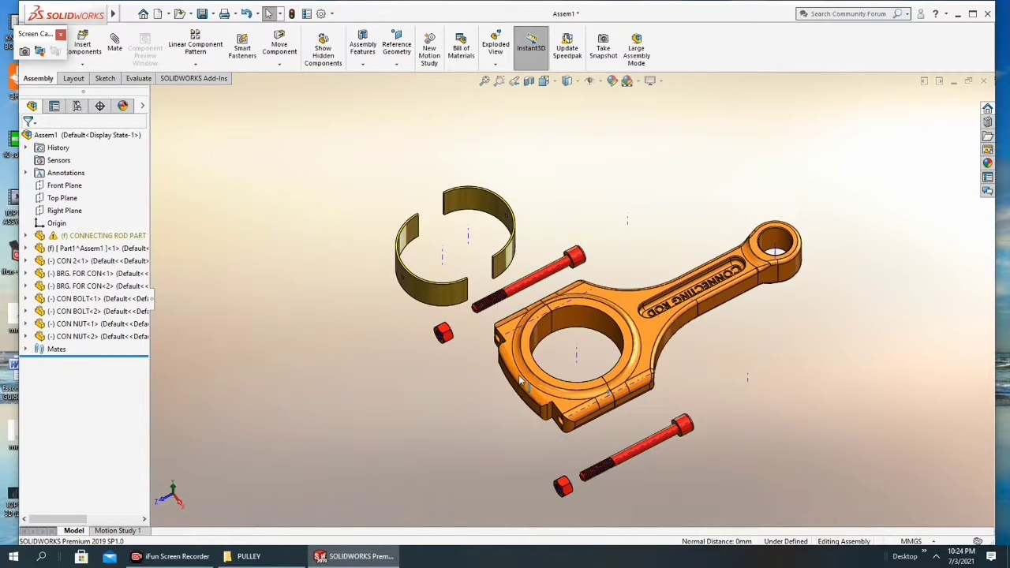
middle_click_drag(521, 382, 604, 339)
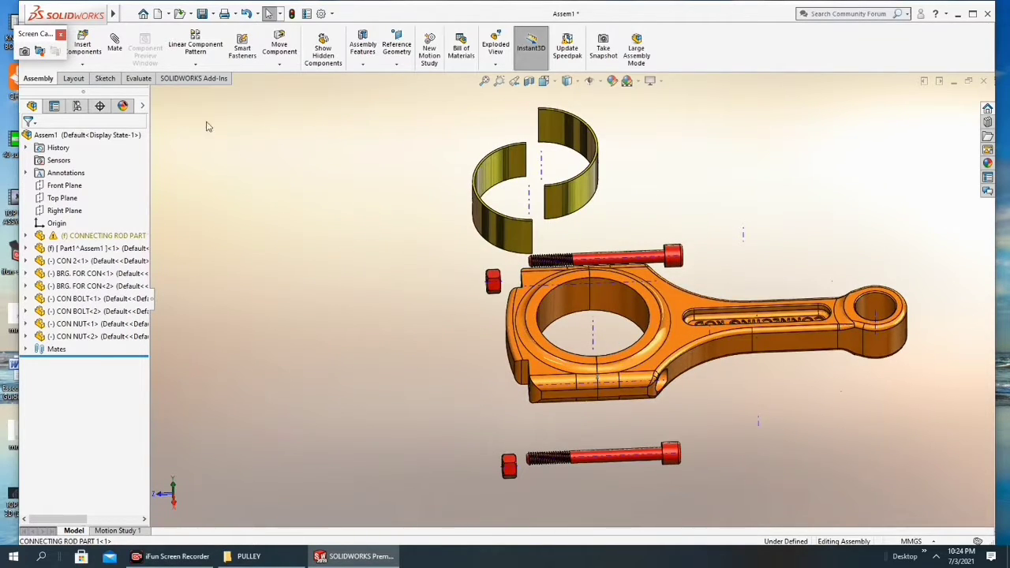
scroll(600, 417, "down", 3)
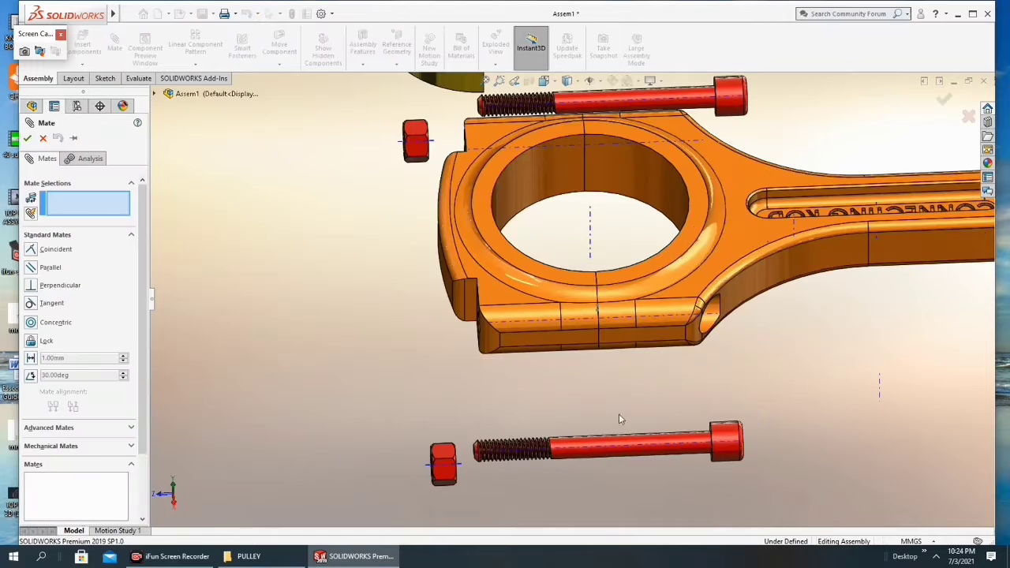
scroll(631, 363, "down", 3)
left_click(657, 266)
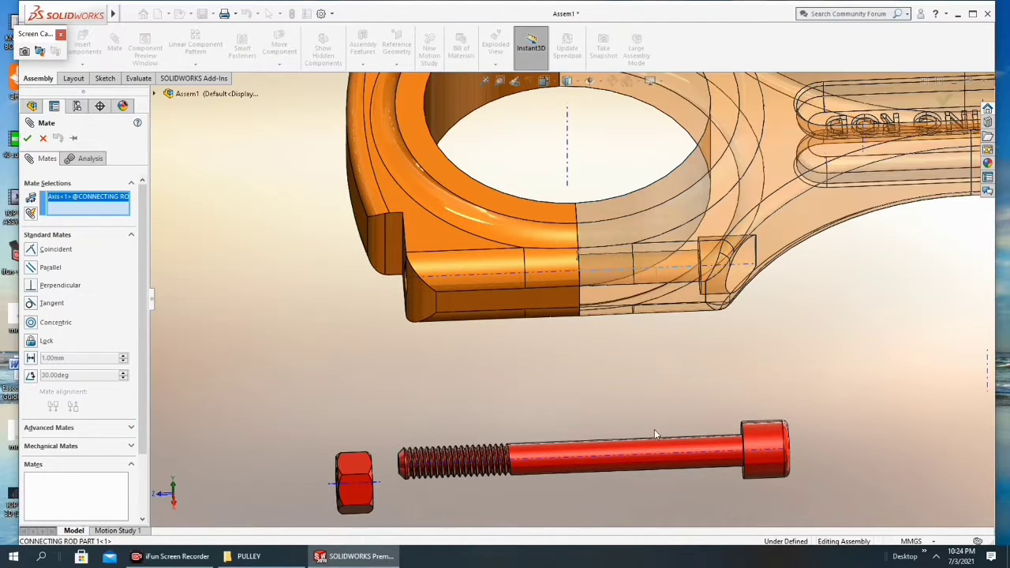
left_click(658, 456)
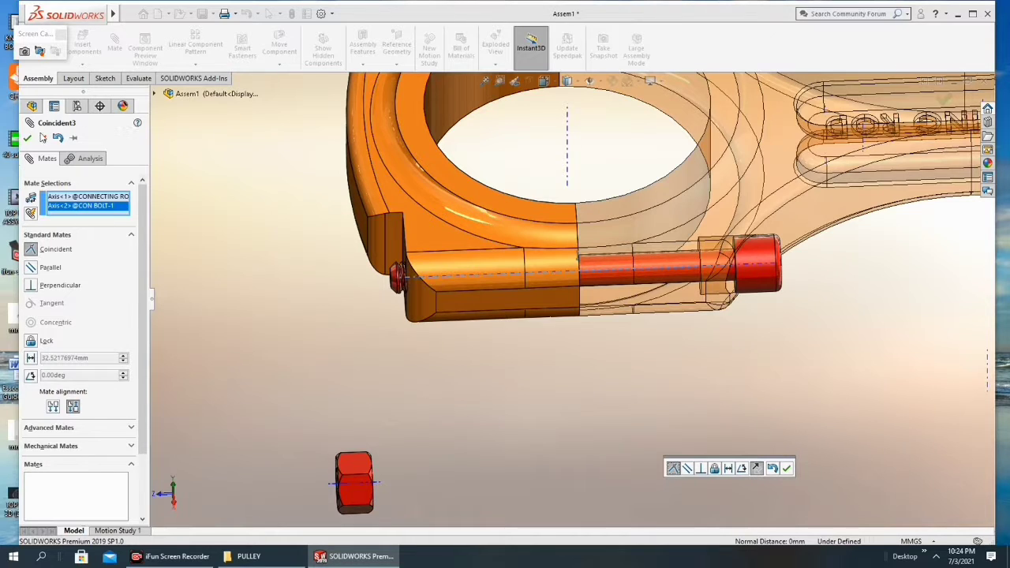
left_click(27, 138)
key("Escape")
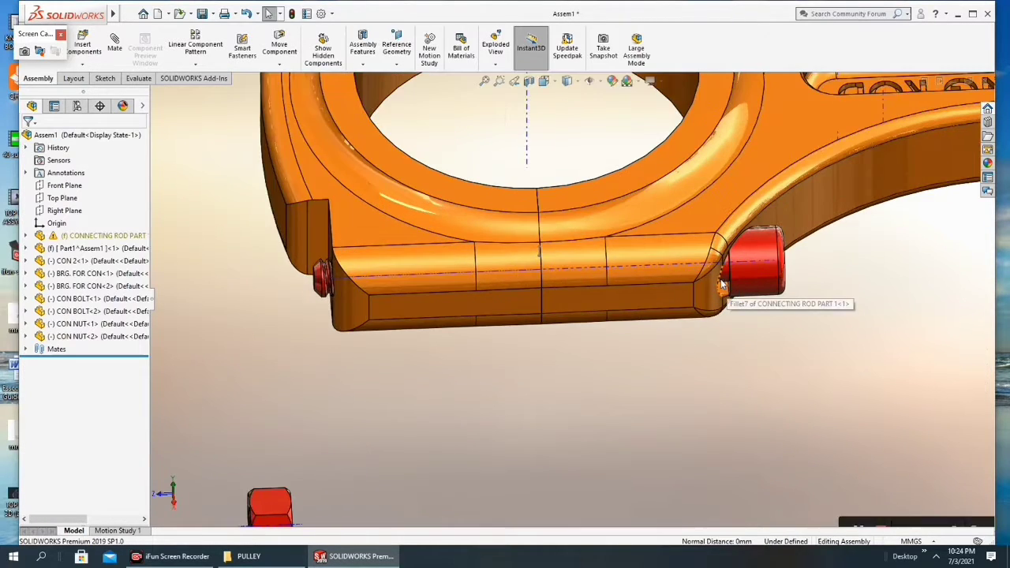
mouse_move(665, 322)
middle_mouse_down()
mouse_move(684, 237)
mouse_move(752, 250)
mouse_move(677, 210)
middle_mouse_up()
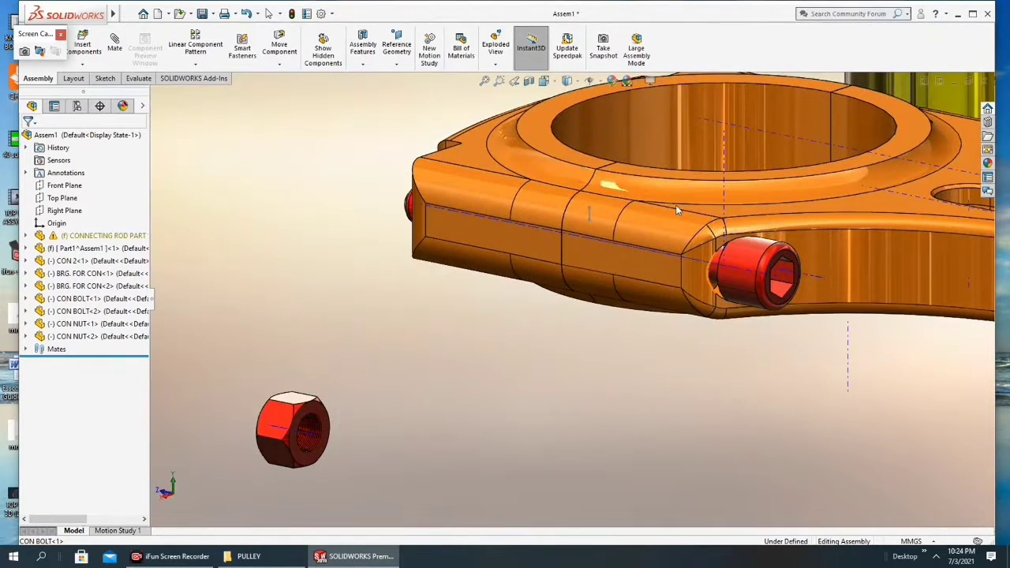
Mate the underside of the bolt head coincident with the rod's counterbore face
left_click(115, 47)
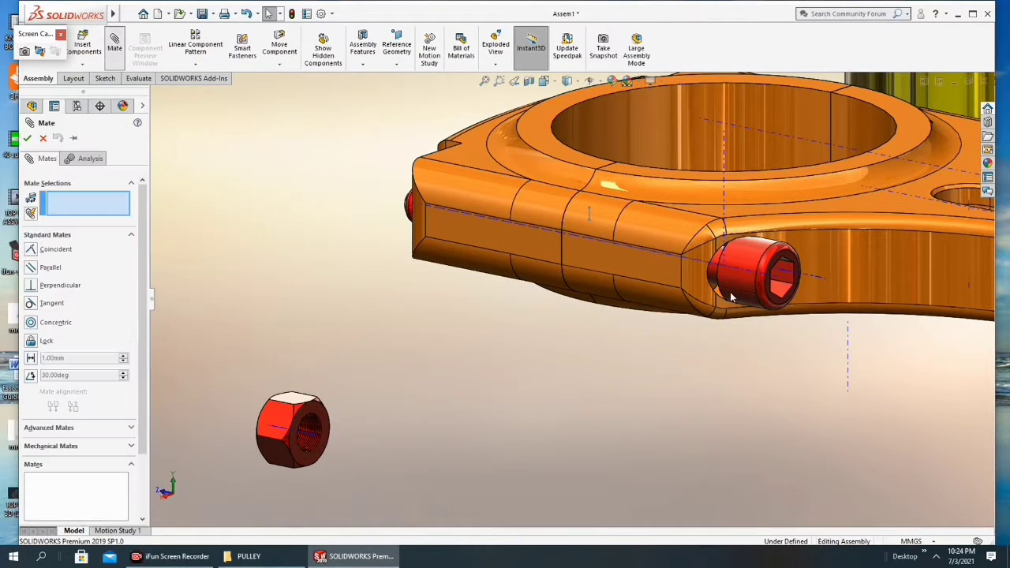
scroll(686, 281, "down", 4)
scroll(607, 296, "down", 2)
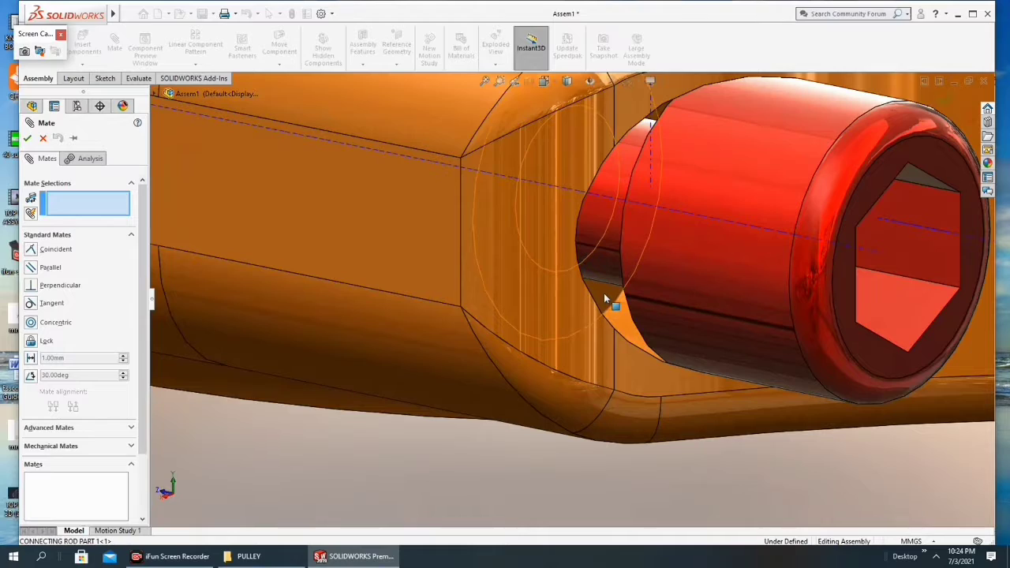
left_click(607, 296)
scroll(685, 331, "down", 2)
scroll(685, 332, "up", 3)
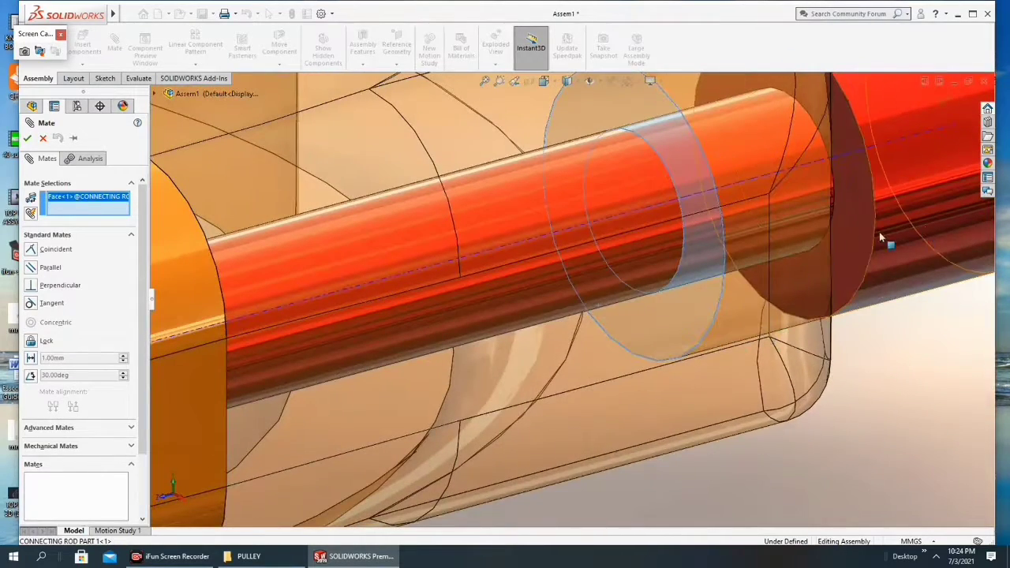
left_click(853, 231)
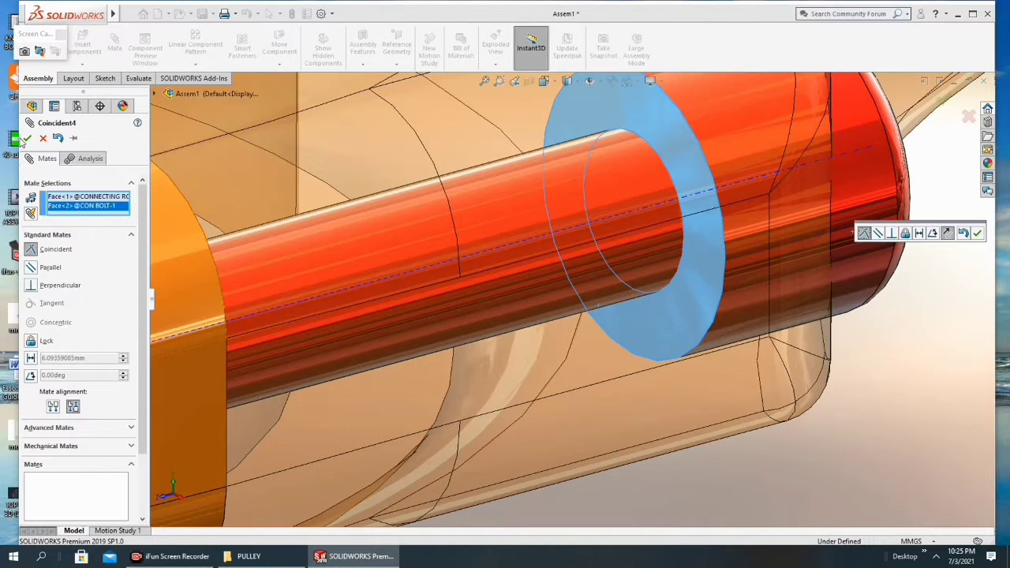
left_click(26, 138)
scroll(655, 311, "up", 3)
scroll(685, 315, "up", 2)
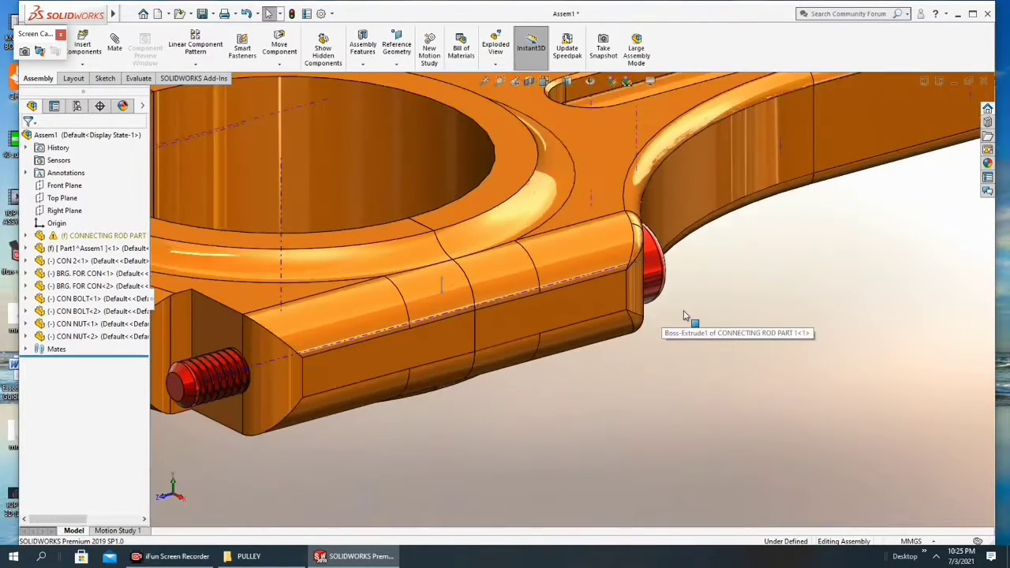
scroll(685, 316, "up", 2)
middle_click_drag(683, 315, 650, 316)
scroll(650, 316, "down", 3)
scroll(591, 282, "down", 2)
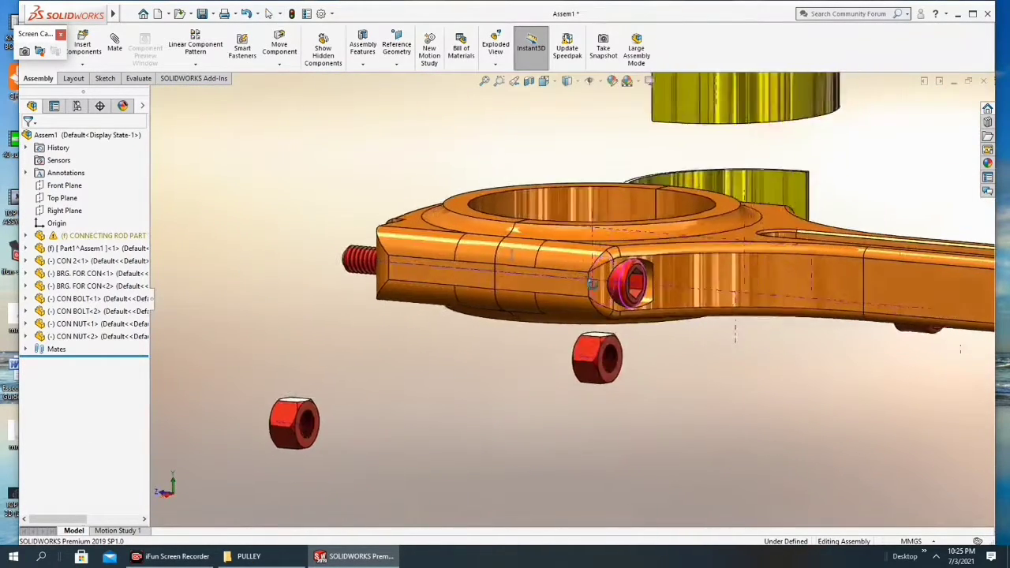
mouse_move(592, 282)
middle_mouse_down()
mouse_move(605, 322)
mouse_move(640, 345)
mouse_move(515, 230)
mouse_move(559, 288)
mouse_move(576, 293)
middle_mouse_up()
scroll(642, 341, "up", 3)
scroll(575, 293, "down", 3)
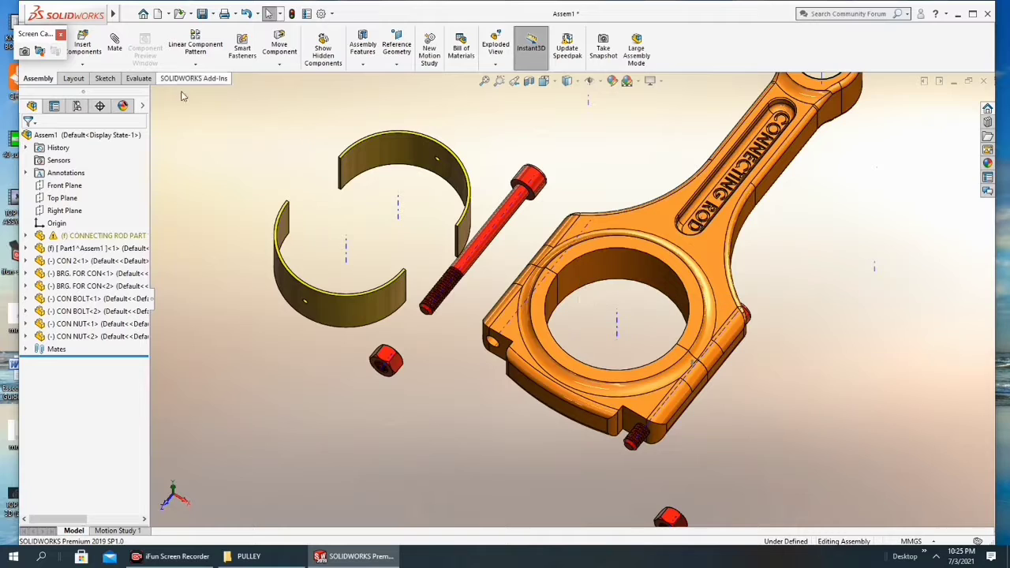
Align CON BOLT-2's axis with the rod's other bolt-hole axis using a Coincident mate
left_click(114, 44)
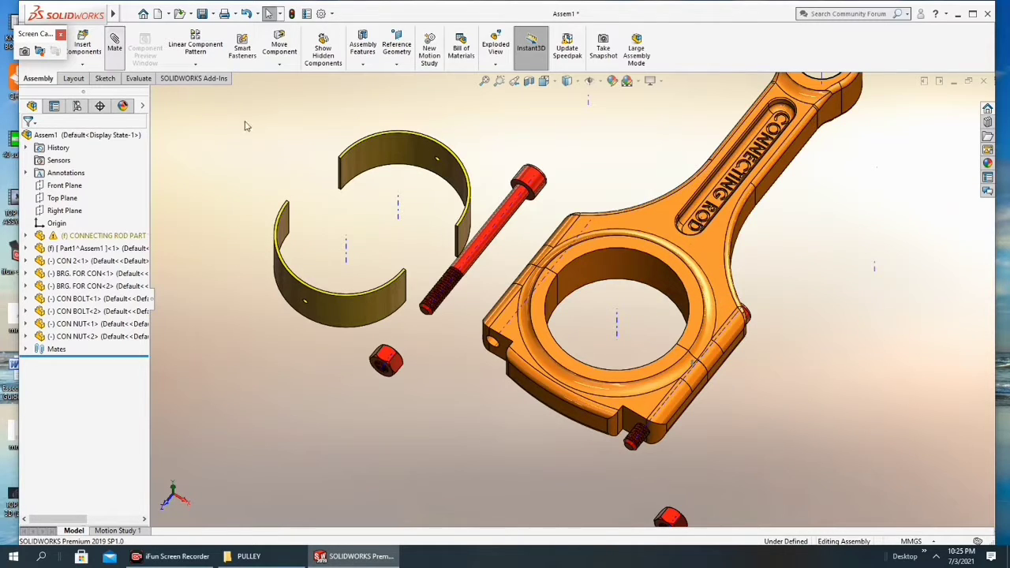
left_click(542, 286)
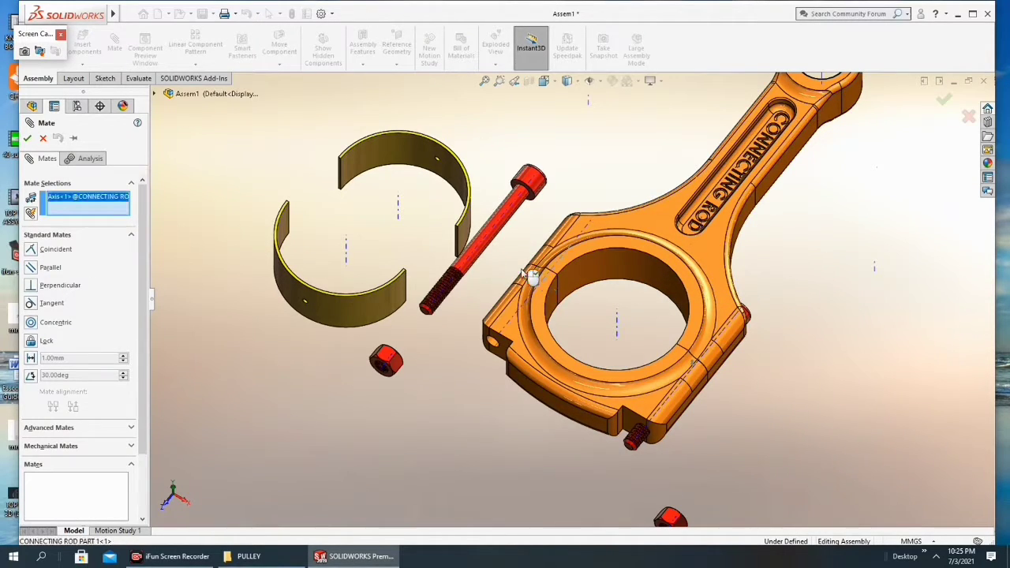
left_click(484, 241)
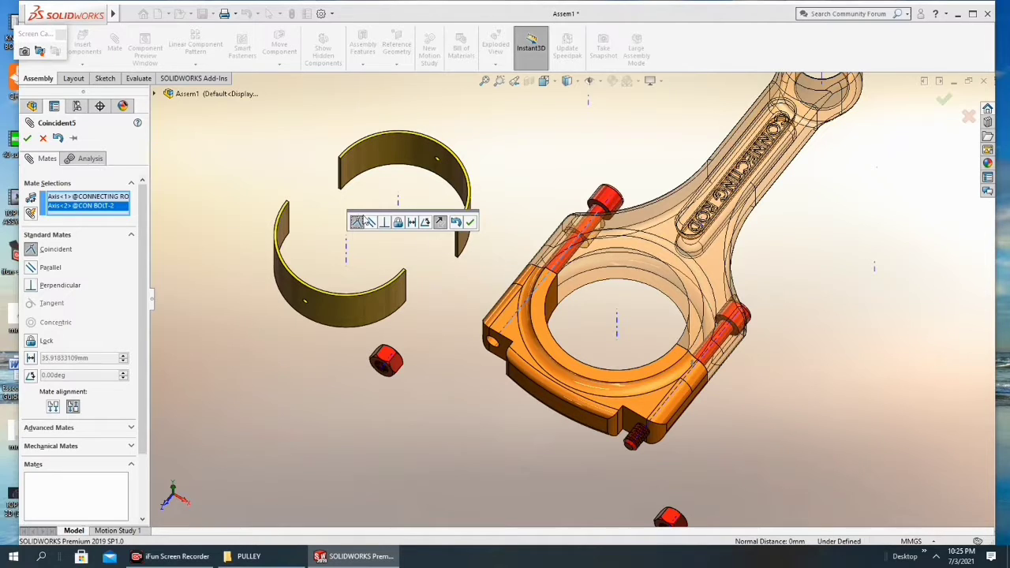
left_click(469, 223)
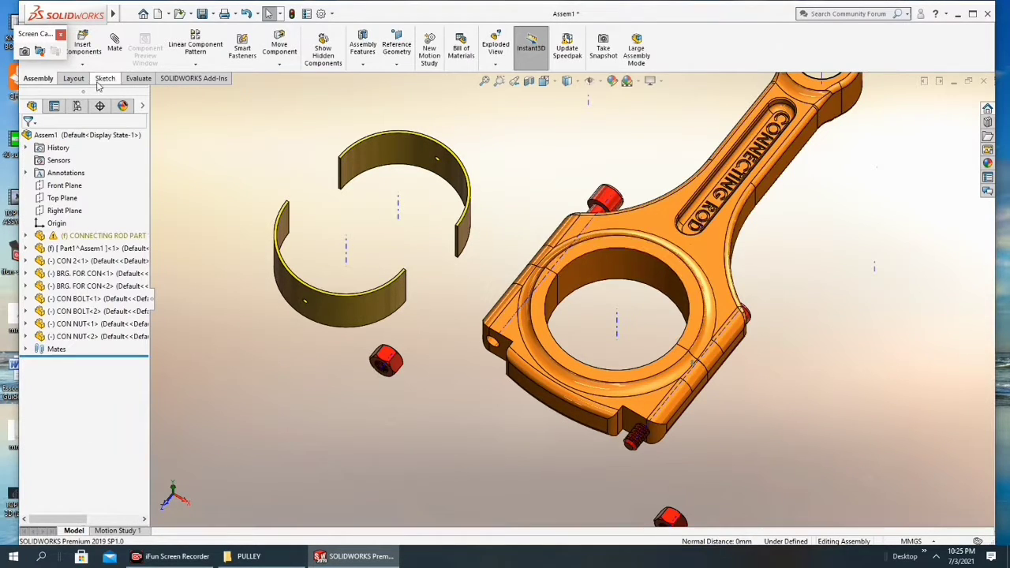
Mate the second bolt's head face coincident with the rod face
left_click(114, 47)
mouse_move(571, 265)
middle_mouse_down()
mouse_move(726, 203)
mouse_move(758, 130)
middle_mouse_up()
scroll(553, 316, "down", 5)
mouse_move(553, 316)
middle_mouse_down()
mouse_move(551, 358)
mouse_move(503, 306)
middle_mouse_up()
left_click(558, 360)
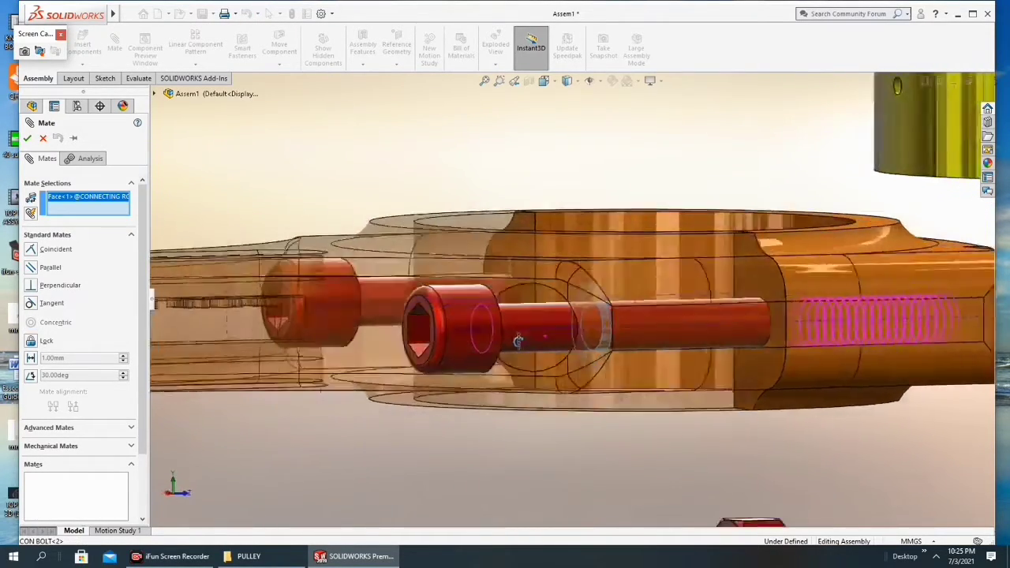
left_click(505, 310)
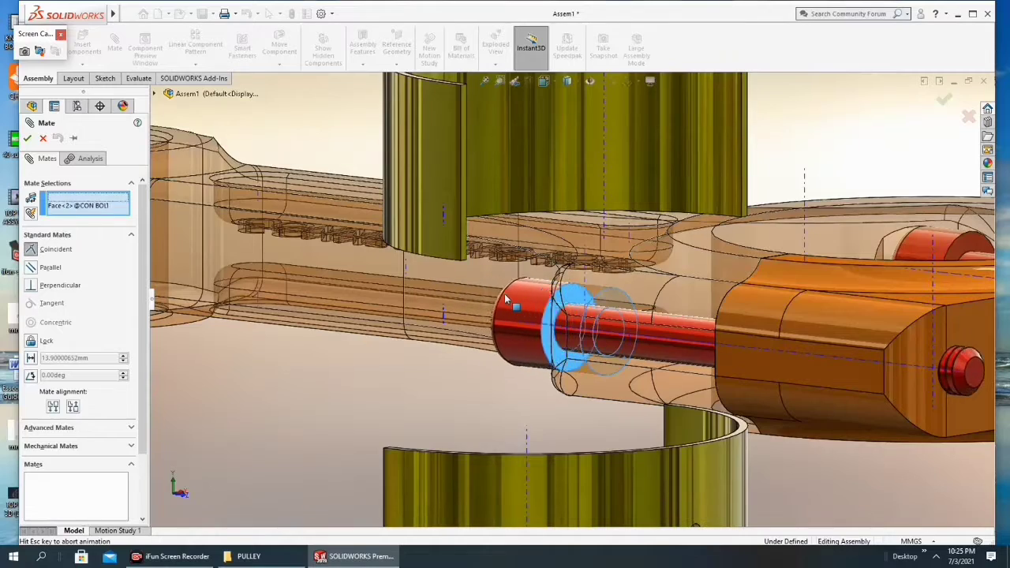
left_click(27, 139)
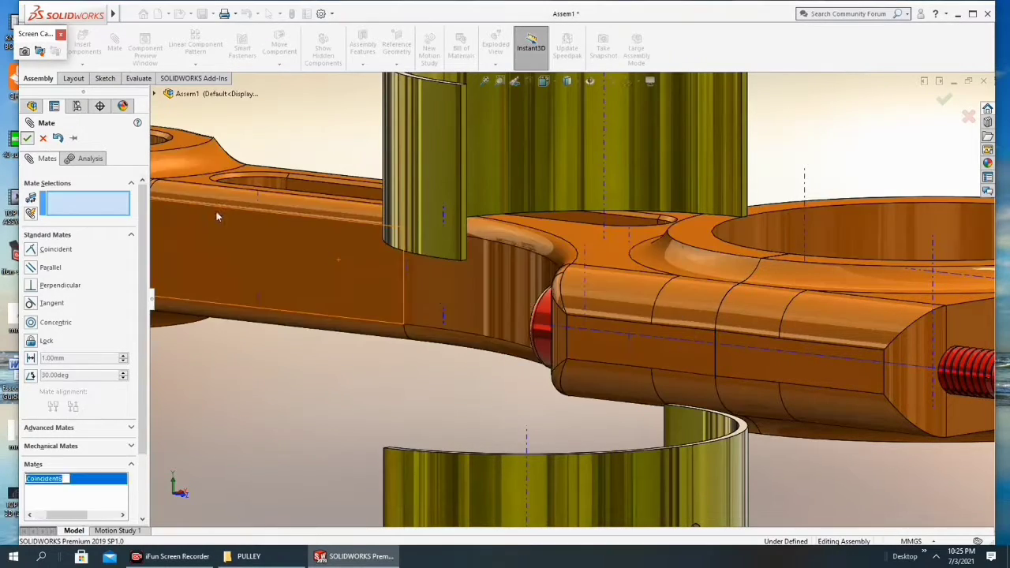
left_click(28, 139)
scroll(513, 332, "up", 5)
mouse_move(513, 331)
middle_mouse_down()
mouse_move(552, 372)
mouse_move(461, 430)
middle_mouse_up()
scroll(467, 424, "up", 3)
scroll(467, 424, "down", 3)
scroll(467, 423, "down", 2)
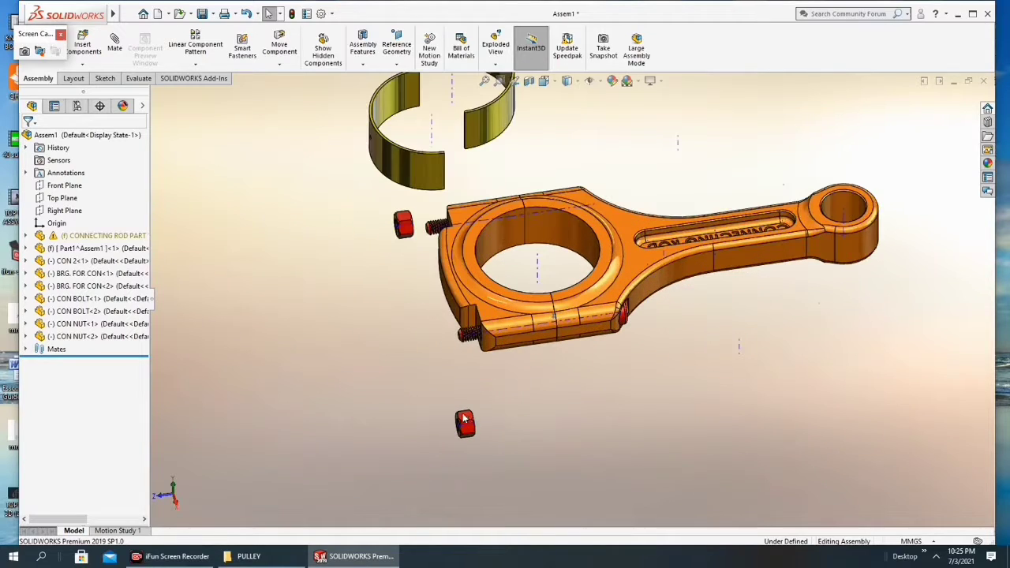
scroll(466, 412, "down", 1)
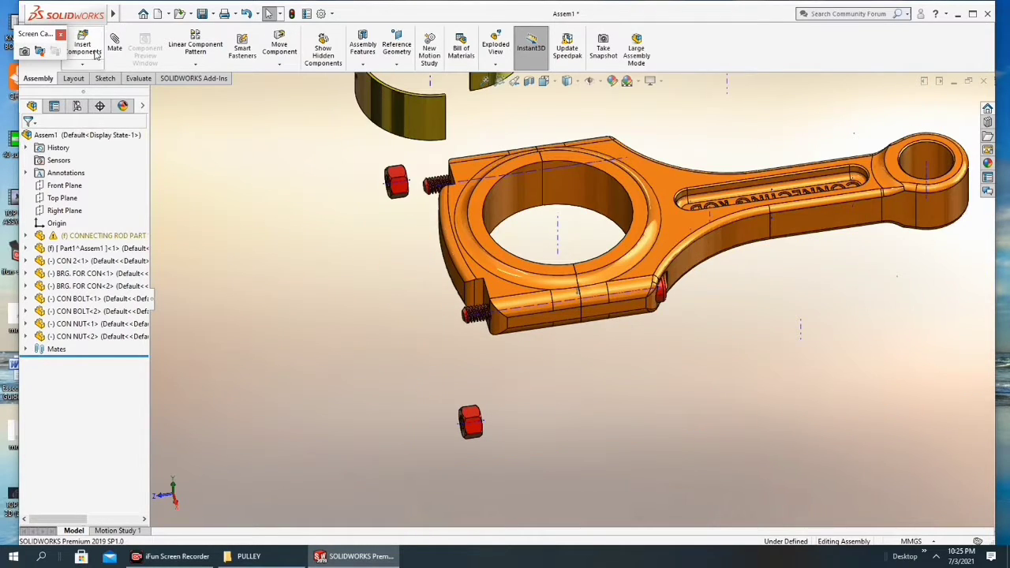
Mate the bearing shell's end face coincident with the rod's big-end face
scroll(465, 342, "down", 1)
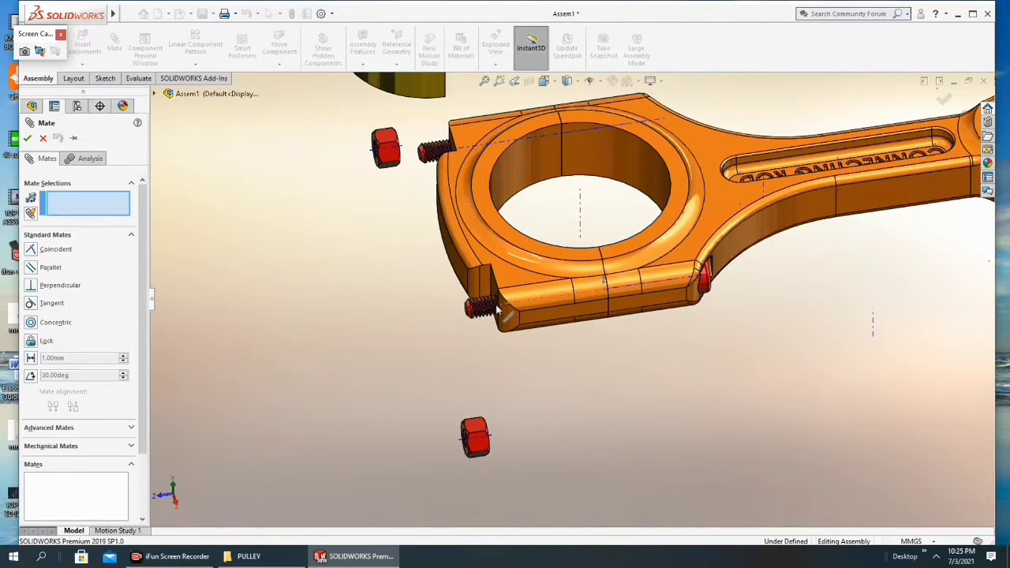
scroll(545, 300, "up", 2)
key("Escape")
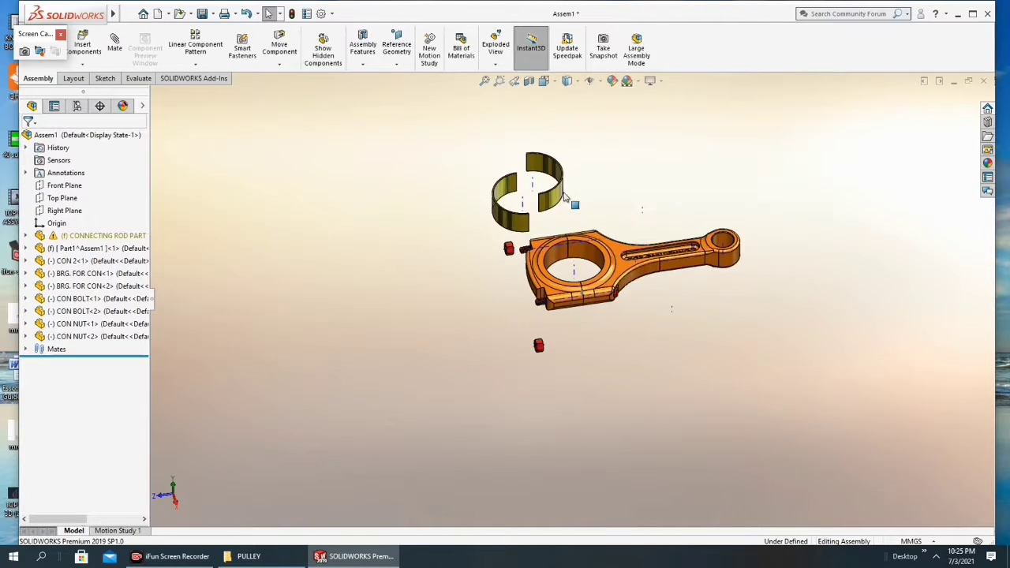
left_click(115, 49)
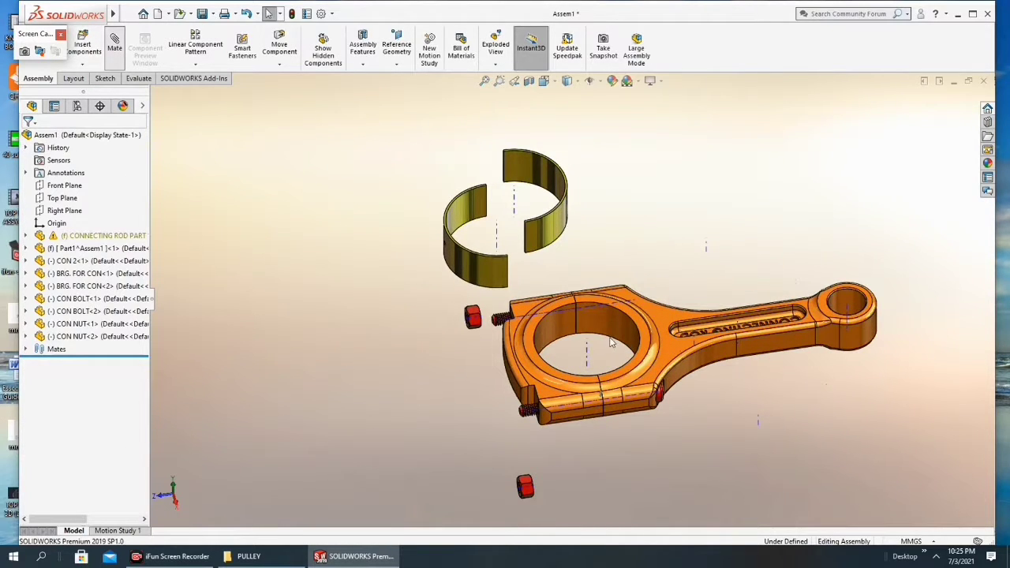
scroll(610, 341, "down", 1)
scroll(616, 338, "down", 2)
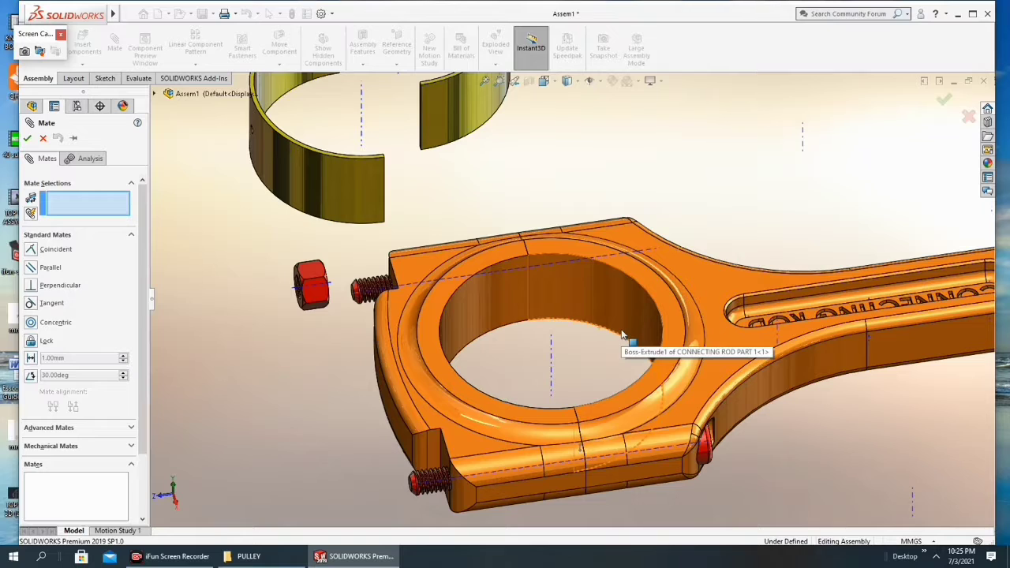
scroll(631, 315, "up", 3)
left_click(637, 296)
scroll(565, 179, "up", 1)
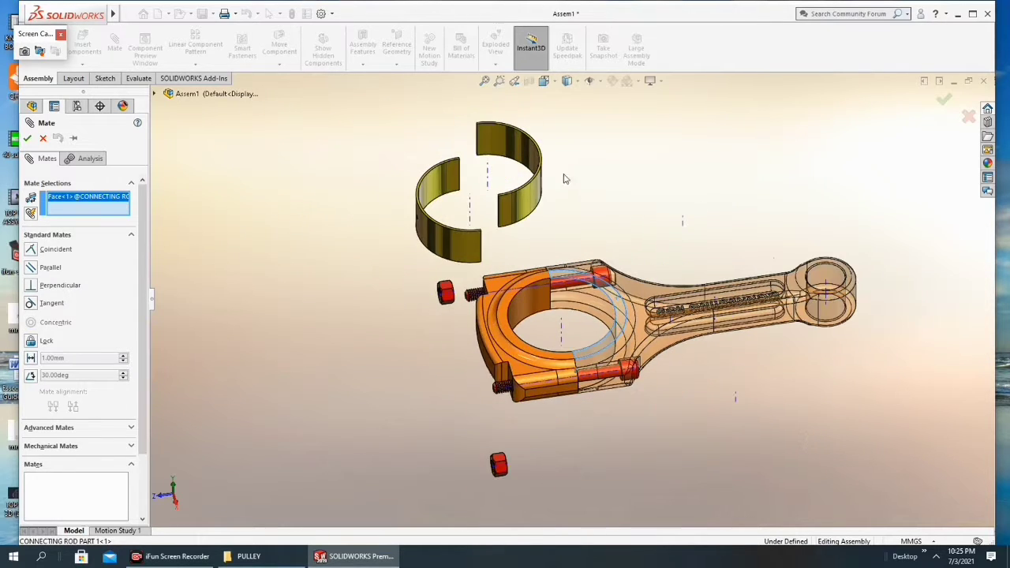
scroll(542, 156, "down", 3)
scroll(537, 197, "down", 1)
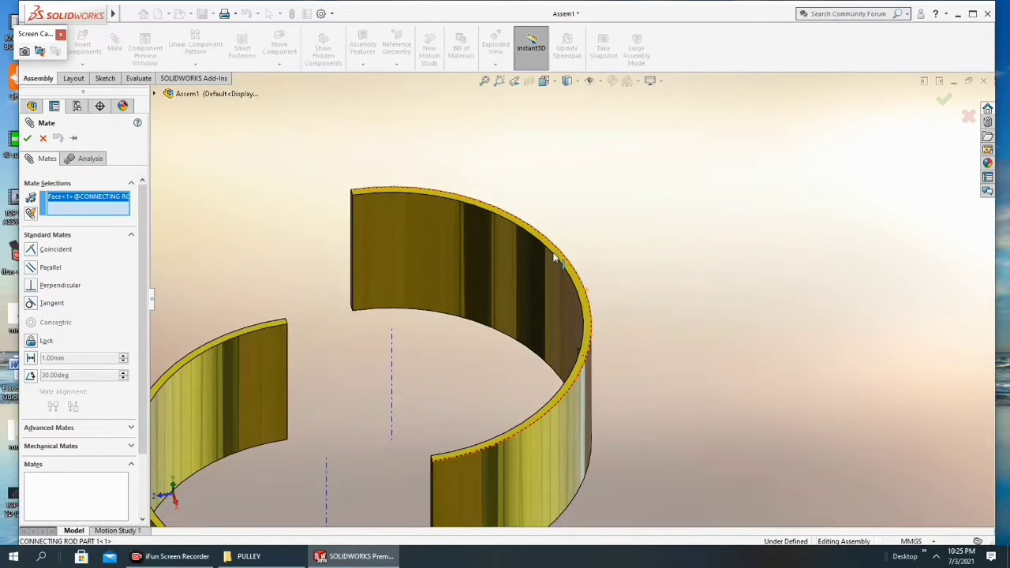
left_click(571, 272)
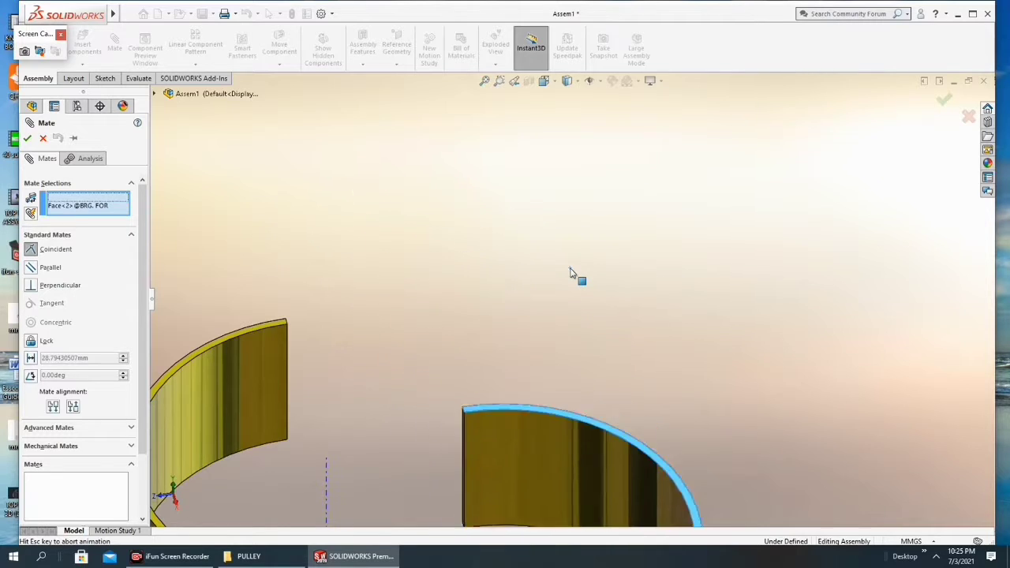
scroll(572, 269, "up", 2)
scroll(565, 284, "up", 2)
scroll(600, 438, "down", 3)
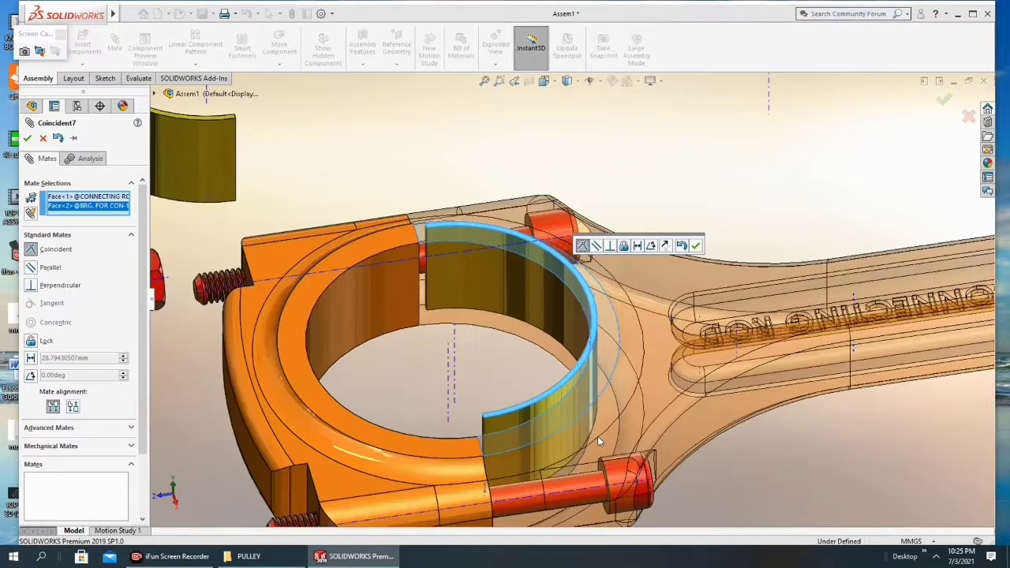
left_click(27, 138)
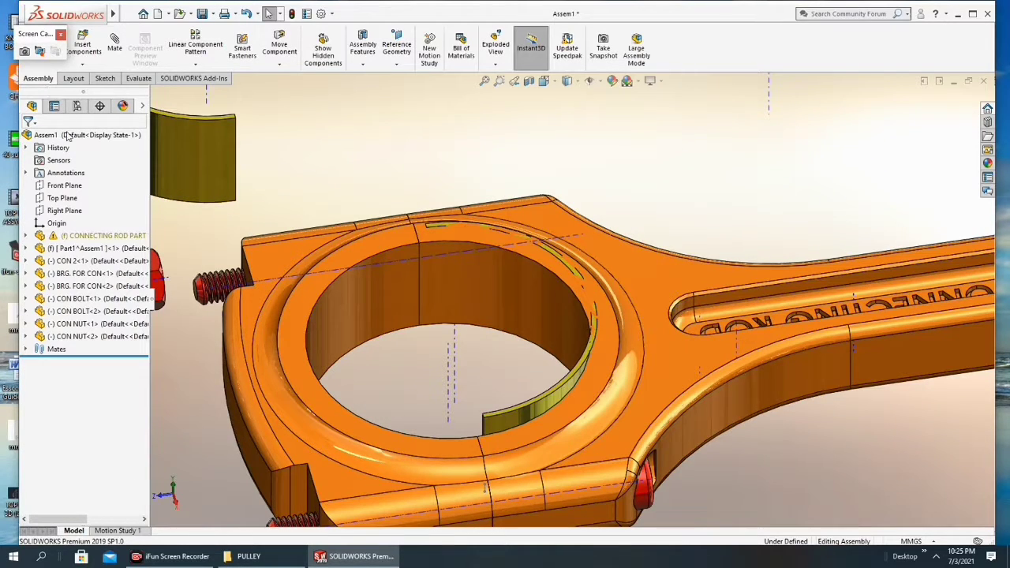
Align the bearing shell's axis with the rod's big-end bore axis
left_click(113, 39)
left_click(453, 378)
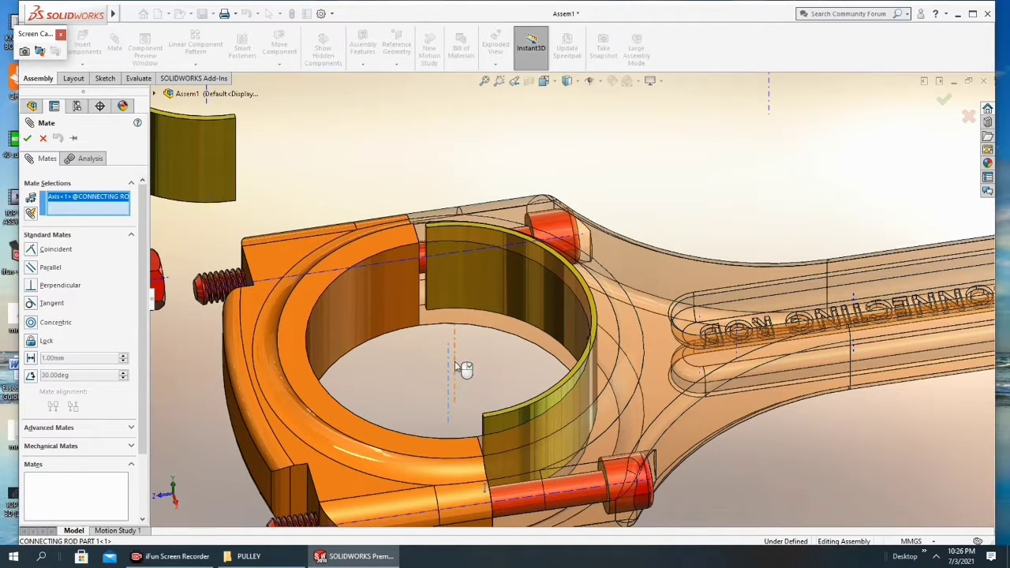
left_click(456, 363)
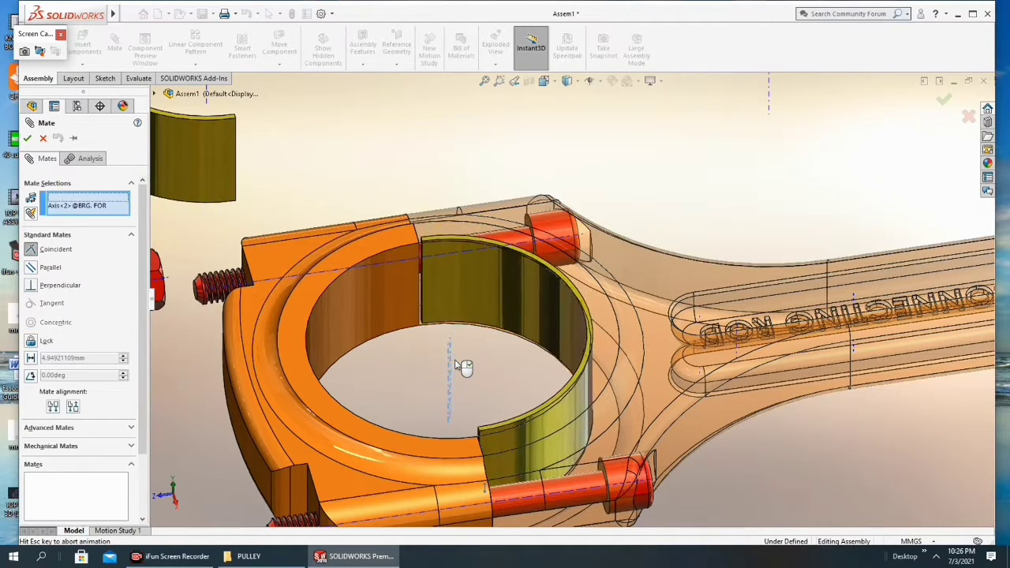
left_click(30, 139)
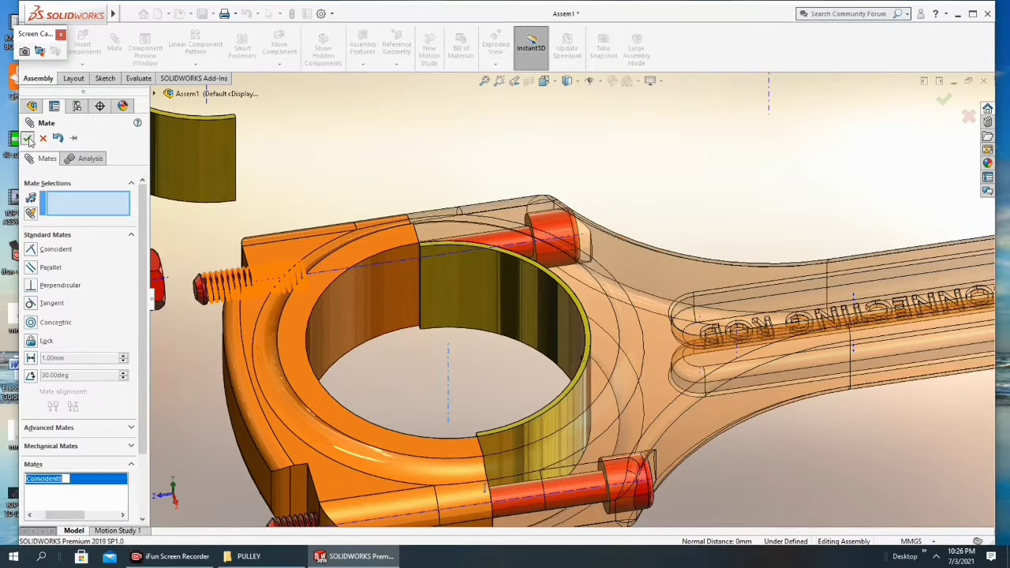
left_click(30, 140)
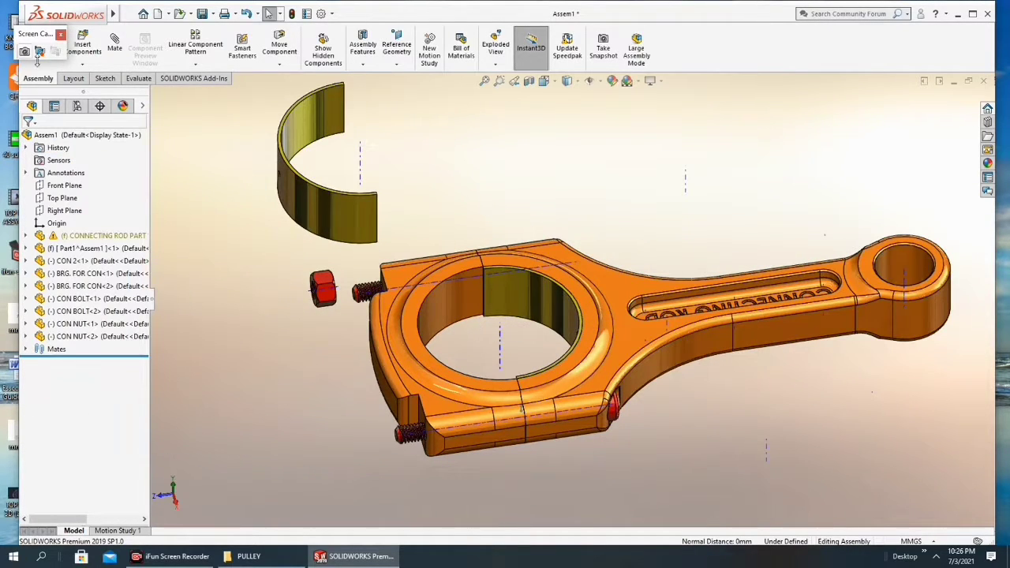
Align BRG FOR CON-2's axis with the rod's big-end bore axis using a Coincident mate
left_click(115, 46)
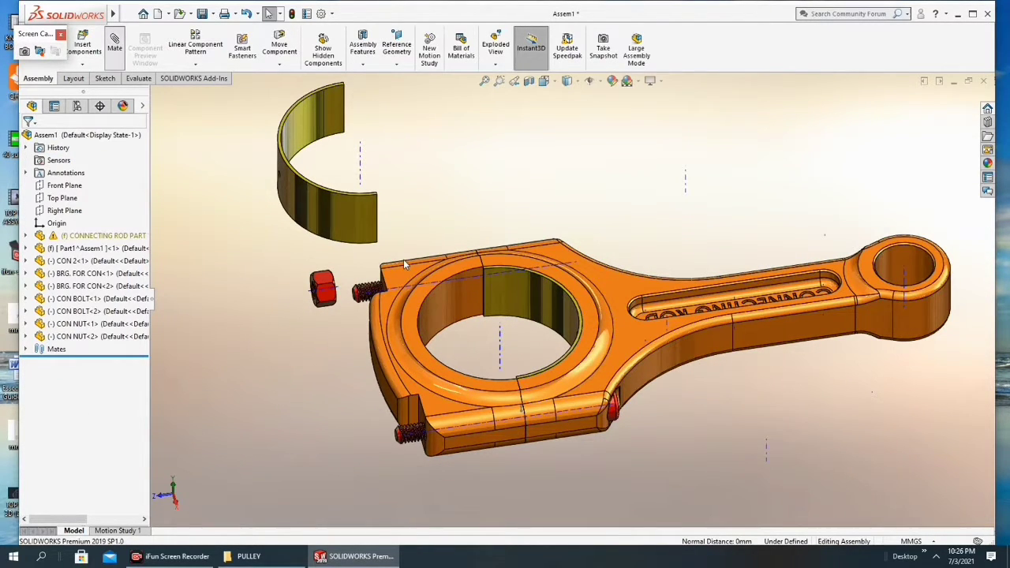
left_click(502, 342)
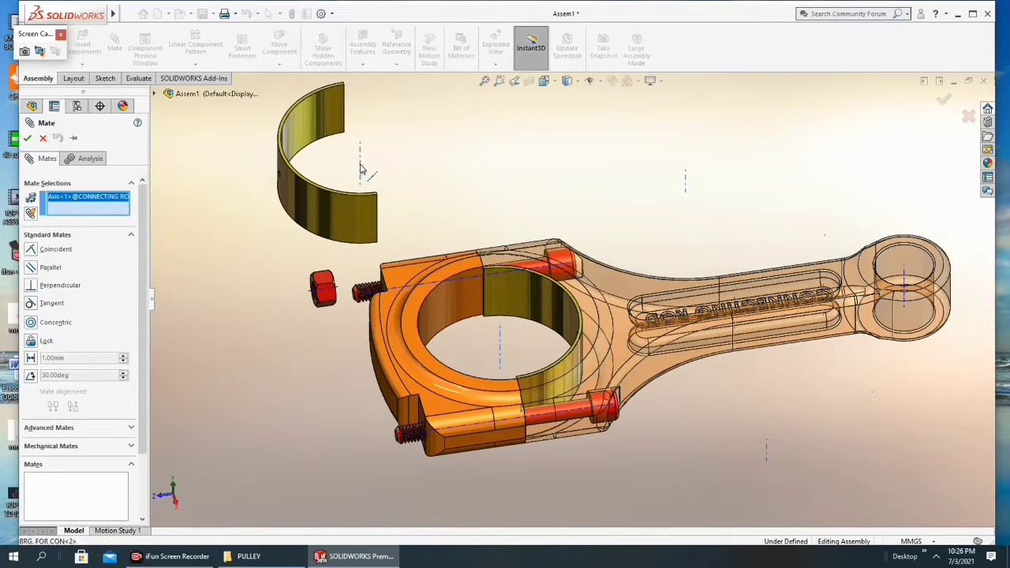
left_click(361, 169)
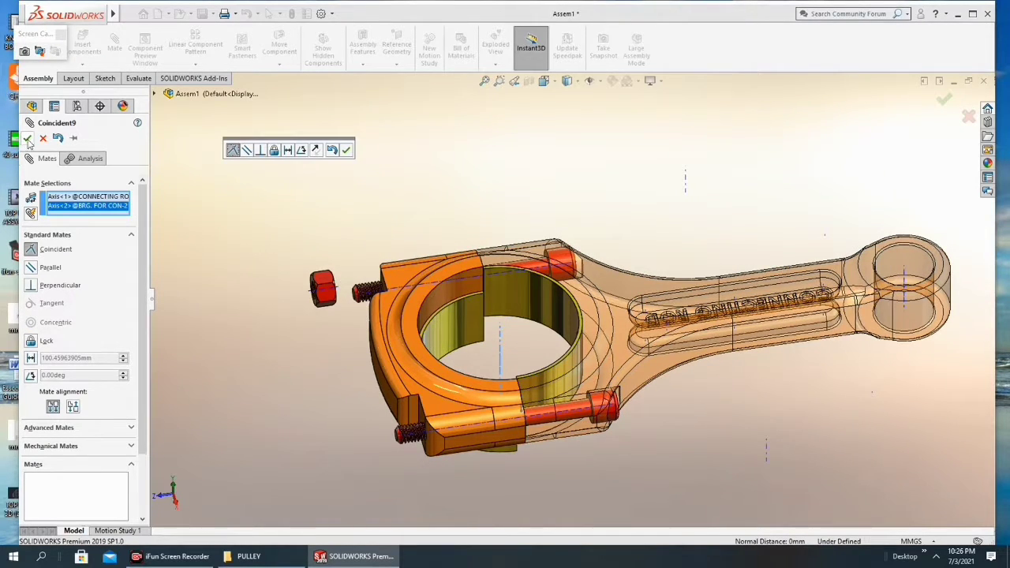
left_click(27, 139)
left_click(27, 139)
scroll(276, 245, "down", 3)
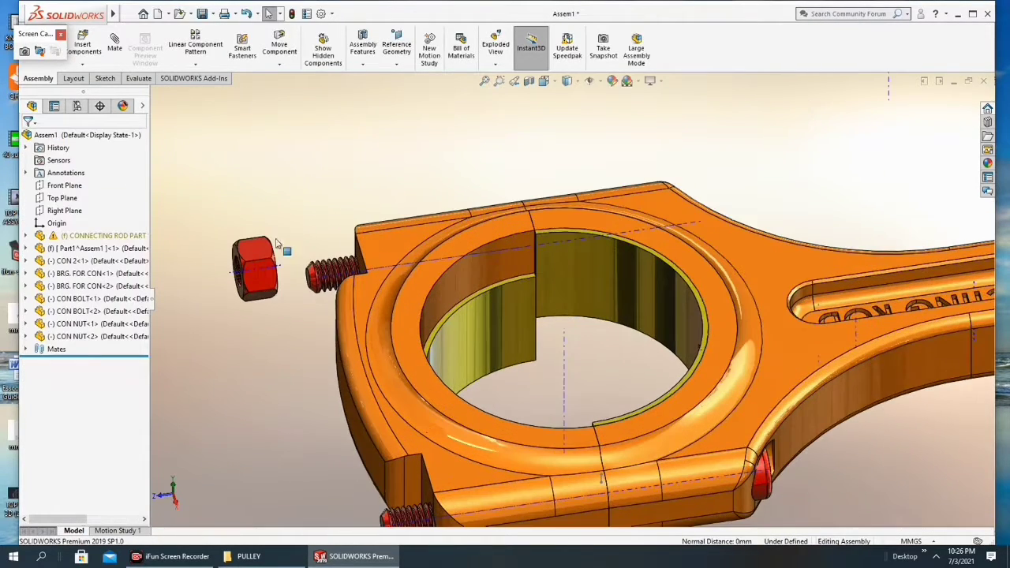
Mate the second bearing shell's end face coincident with the CON 2 cap face
left_click(119, 54)
left_click(423, 292)
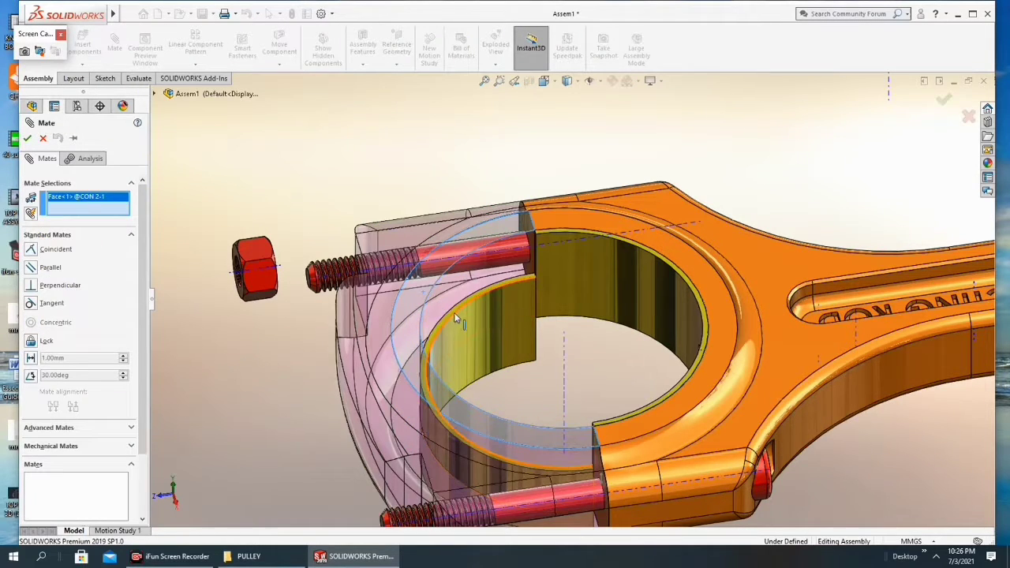
left_click(451, 311)
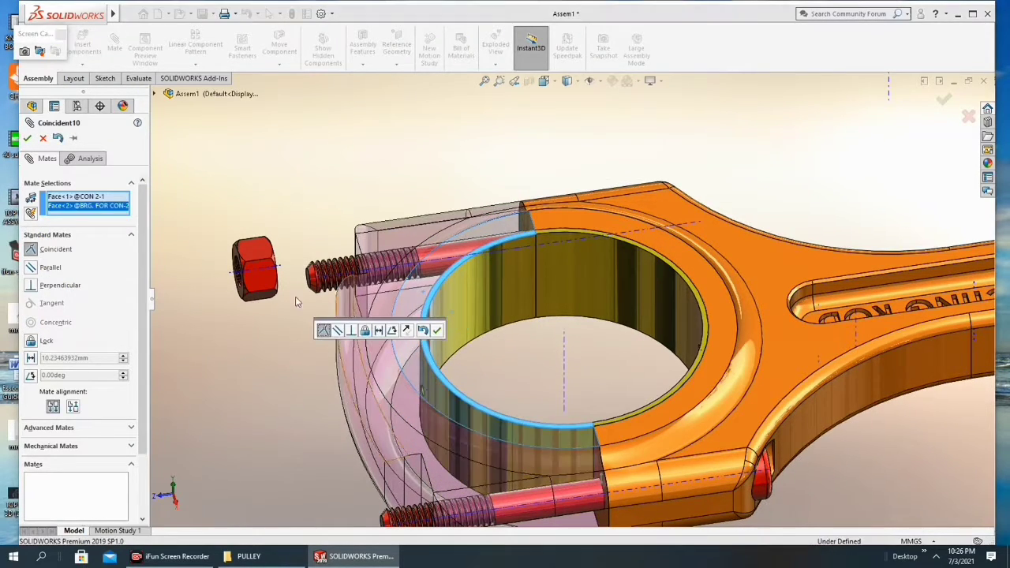
left_click(436, 332)
Align the first nut's axis with the first bolt's axis using a Coincident mate
key("Escape")
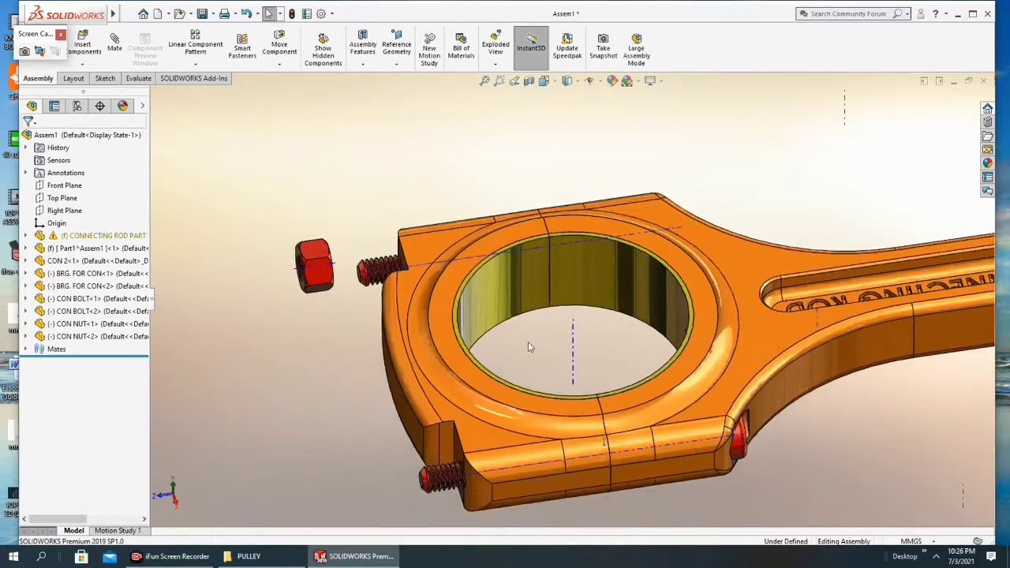
scroll(532, 351, "up", 3)
middle_click_drag(558, 379, 559, 336)
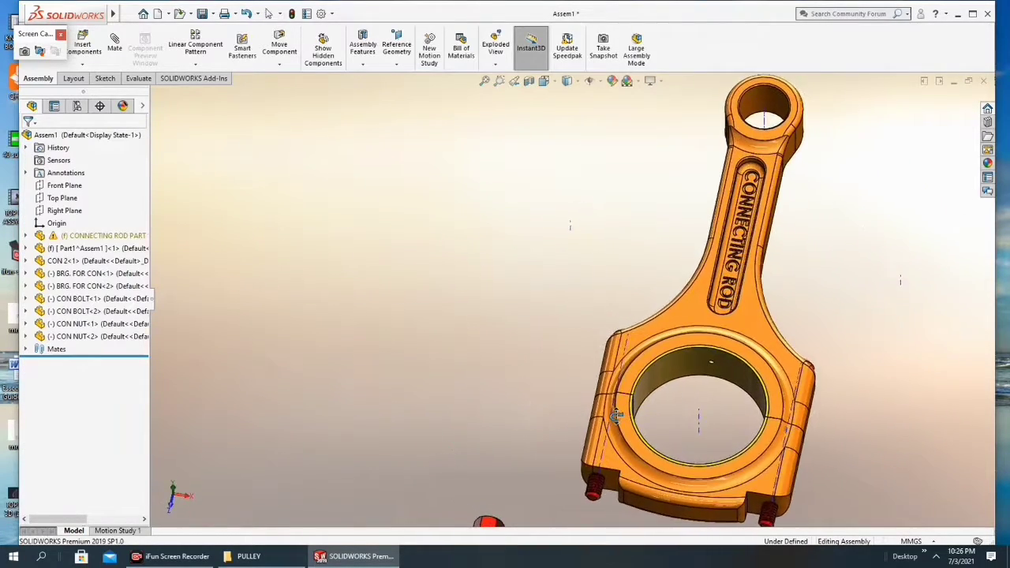
scroll(541, 427, "down", 2)
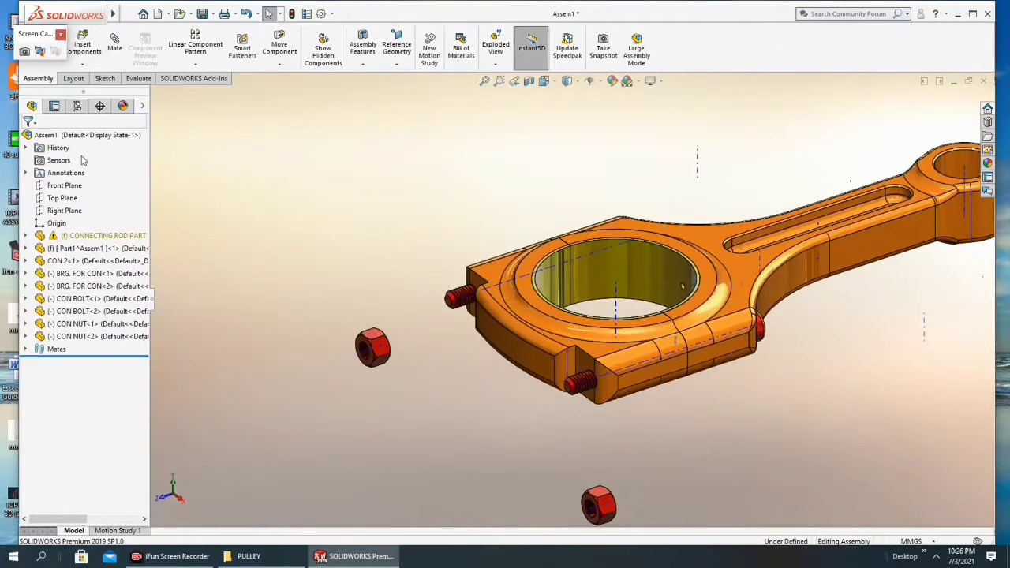
left_click(114, 46)
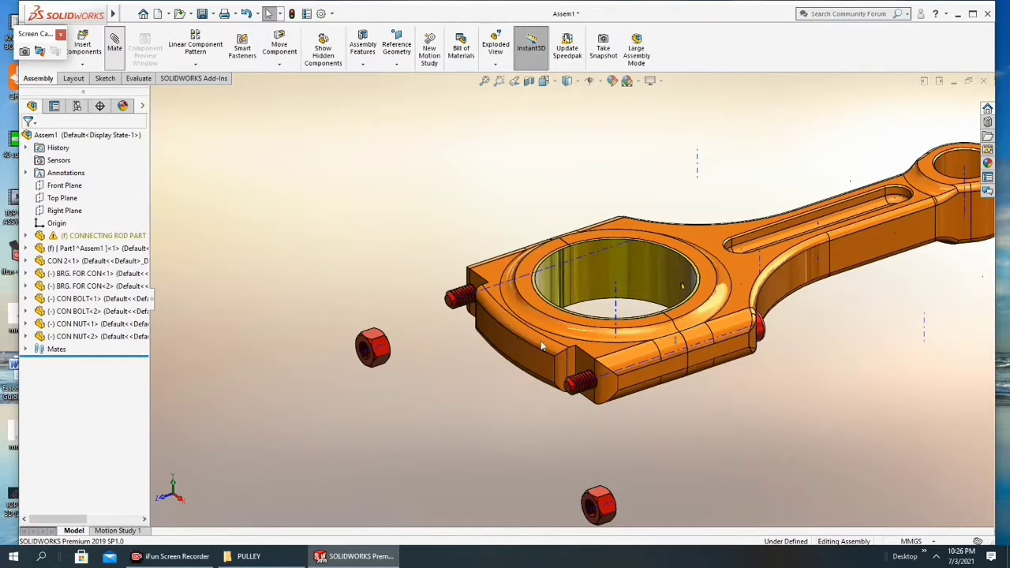
left_click(587, 384)
scroll(600, 511, "down", 3)
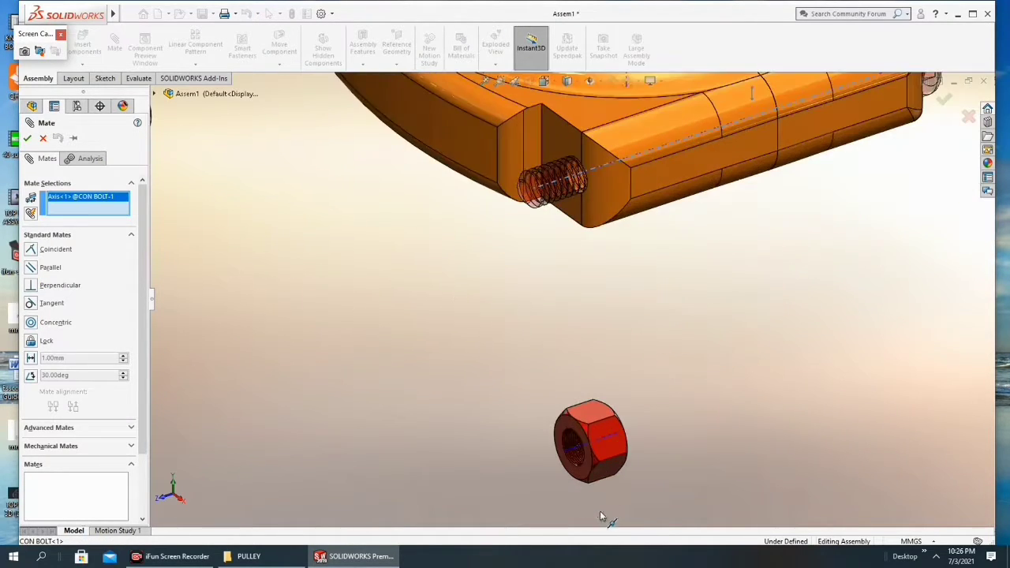
left_click(610, 446)
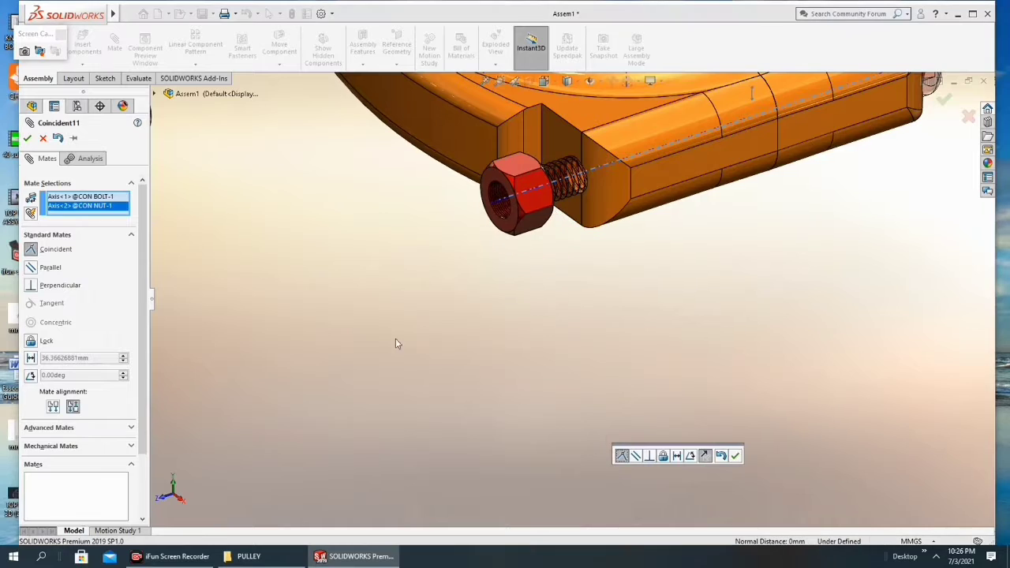
left_click(27, 139)
left_click(27, 138)
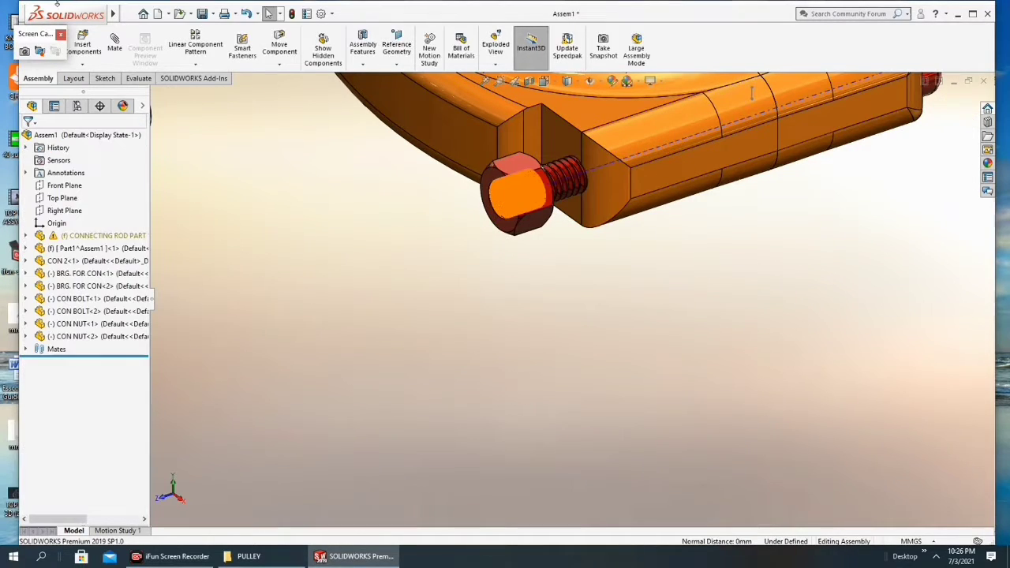
Seat the nut's face coincident against the cap's end face
left_click(113, 46)
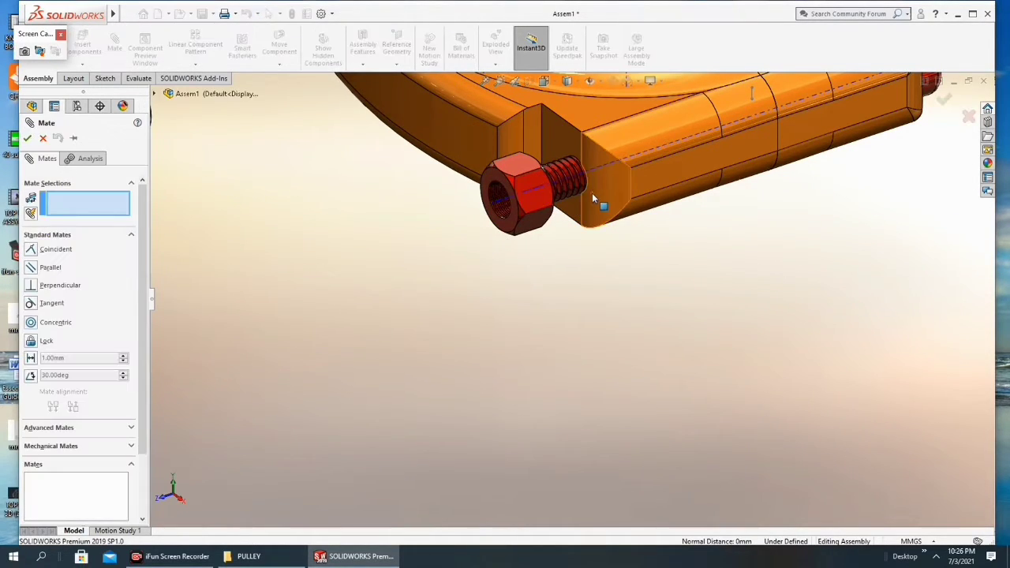
left_click(592, 193)
middle_click_drag(578, 201, 503, 185)
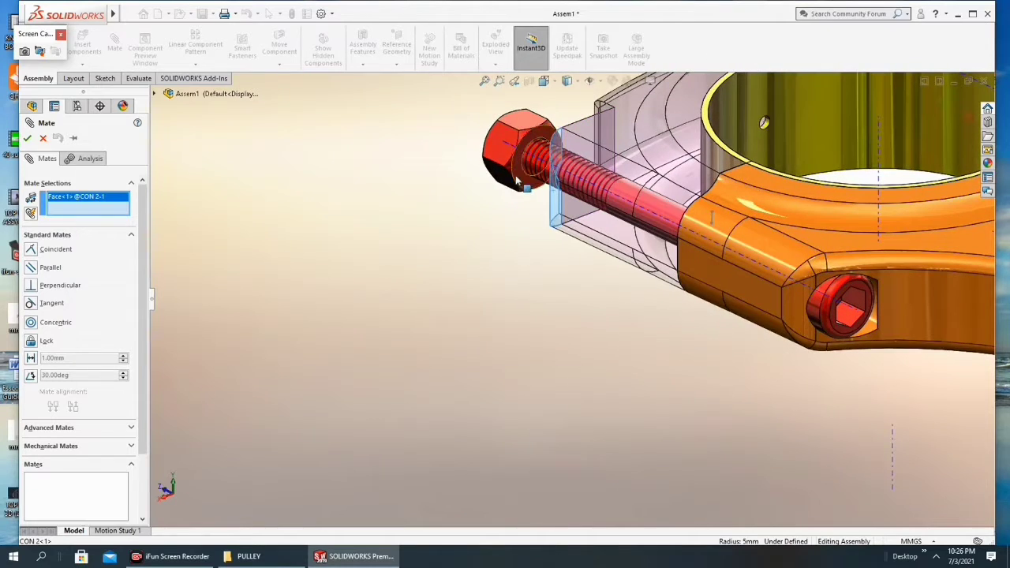
left_click(517, 182)
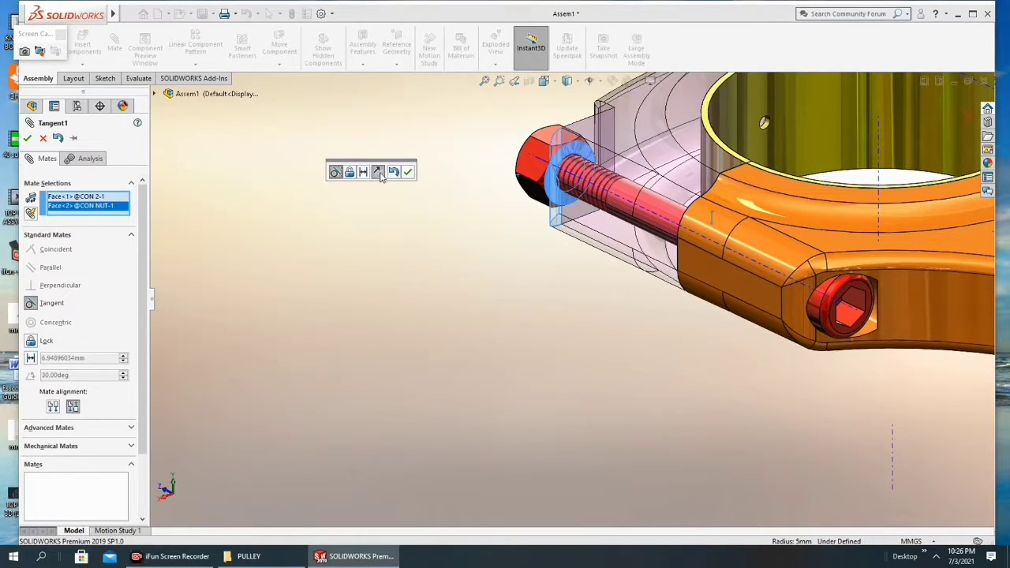
left_click(410, 174)
key("Escape")
mouse_move(418, 187)
middle_mouse_down()
mouse_move(580, 275)
mouse_move(600, 378)
middle_mouse_up()
scroll(580, 274, "up", 3)
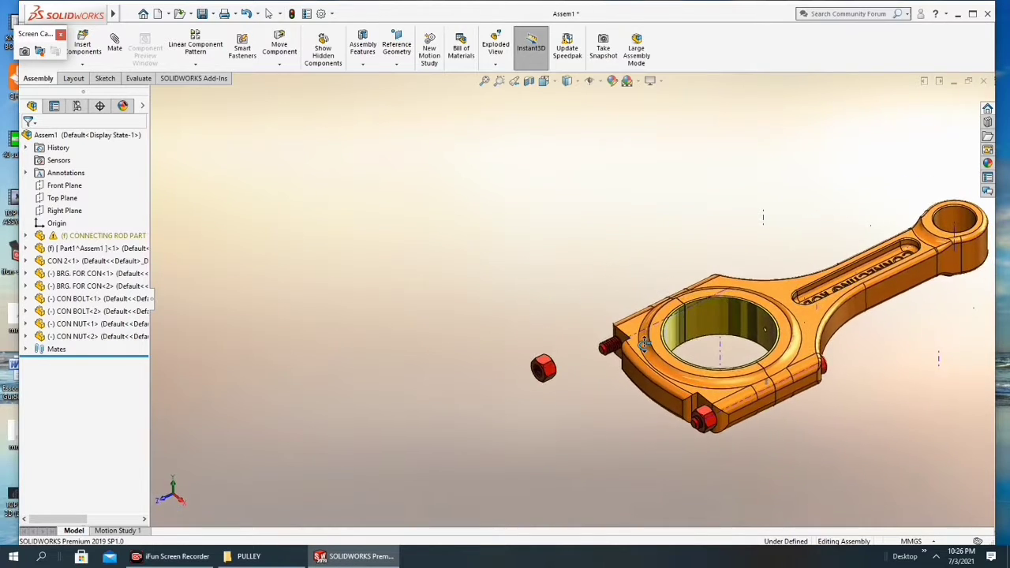
Align the second nut's axis with the cap's bolt-hole axis using a Coincident mate
scroll(599, 378, "down", 2)
left_click(114, 49)
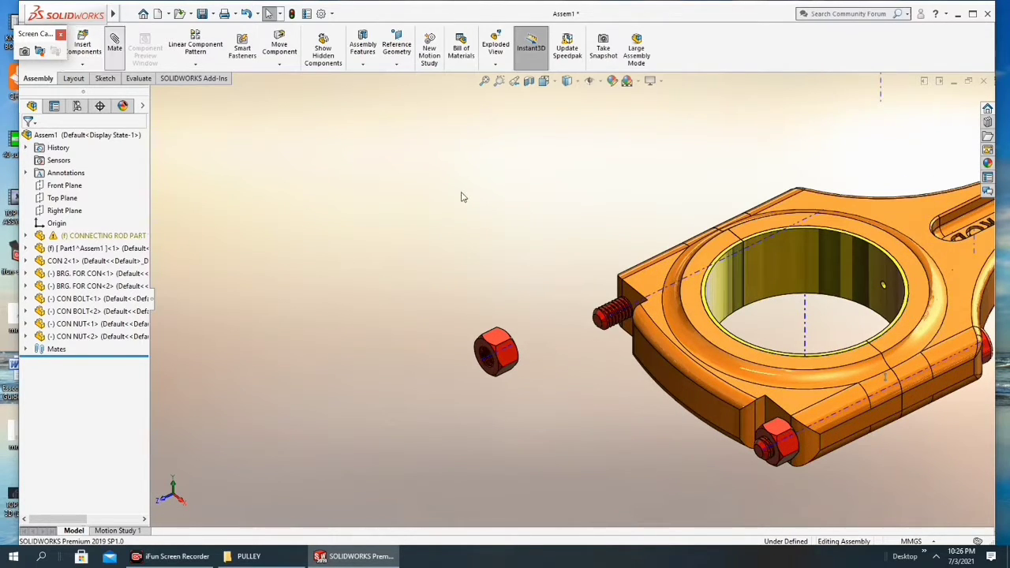
left_click(643, 308)
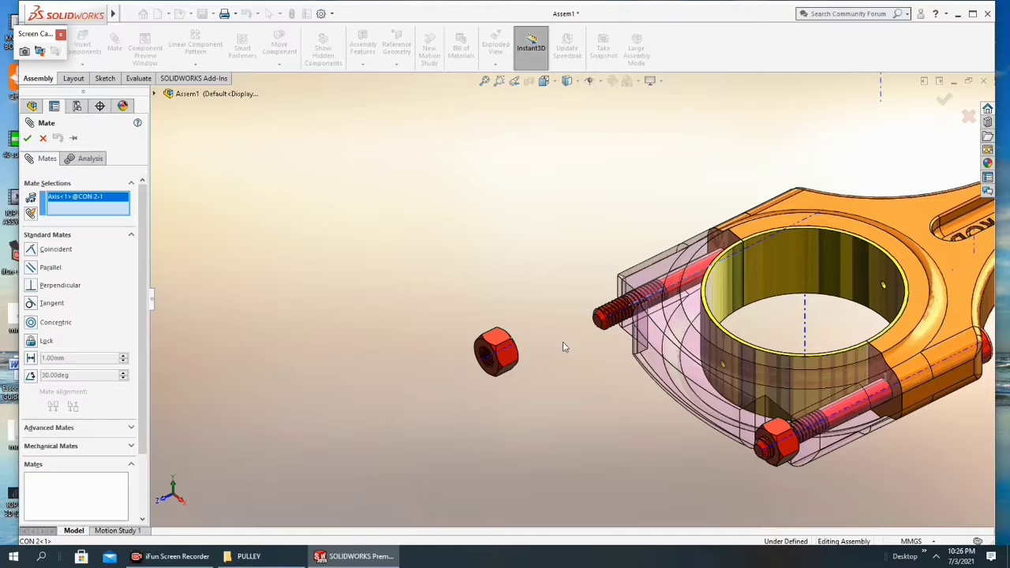
left_click(507, 356)
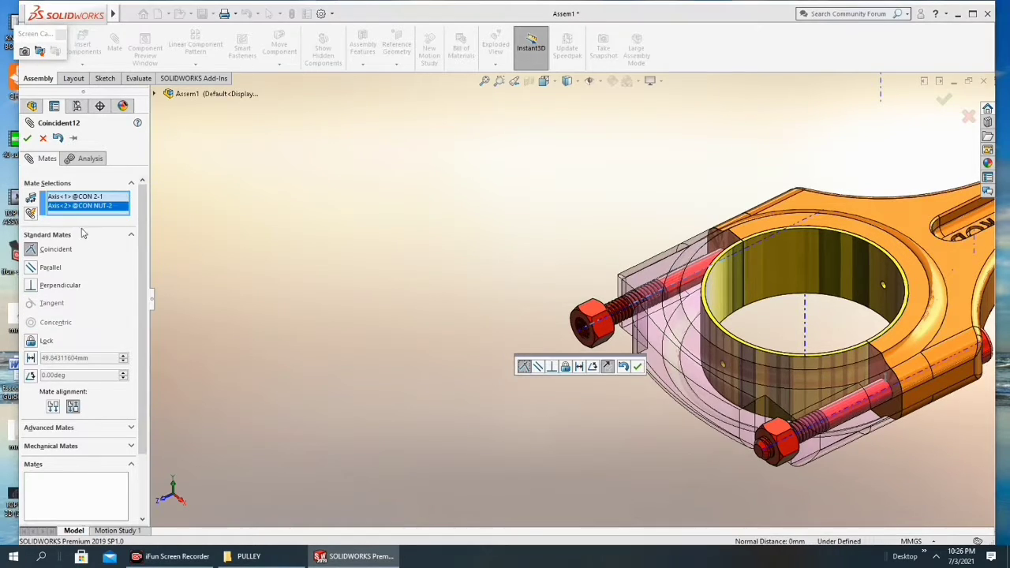
left_click(27, 139)
left_click(27, 139)
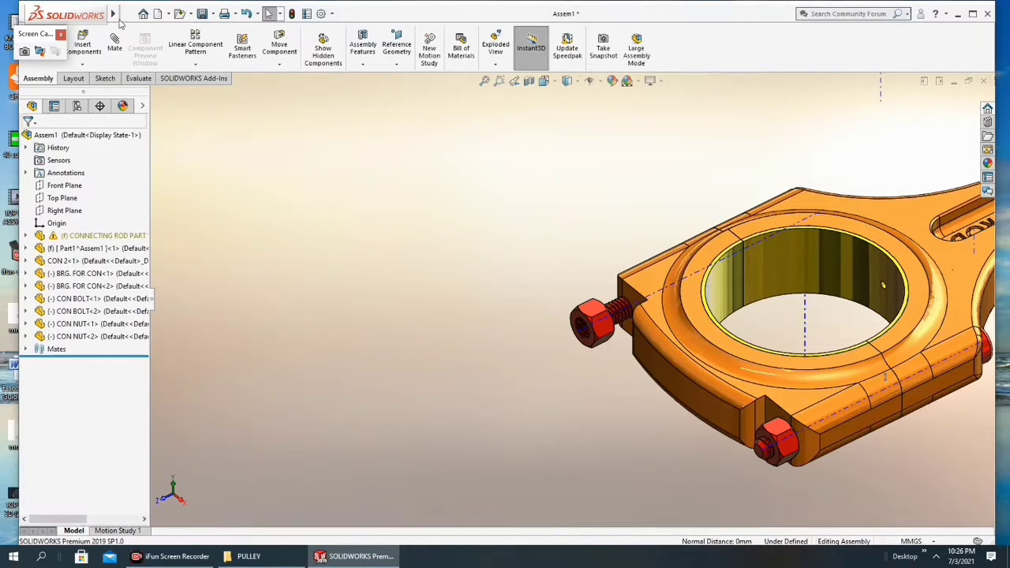
Seat the second nut's face coincident against the cap face
left_click(128, 14)
left_click(101, 42)
left_click(117, 46)
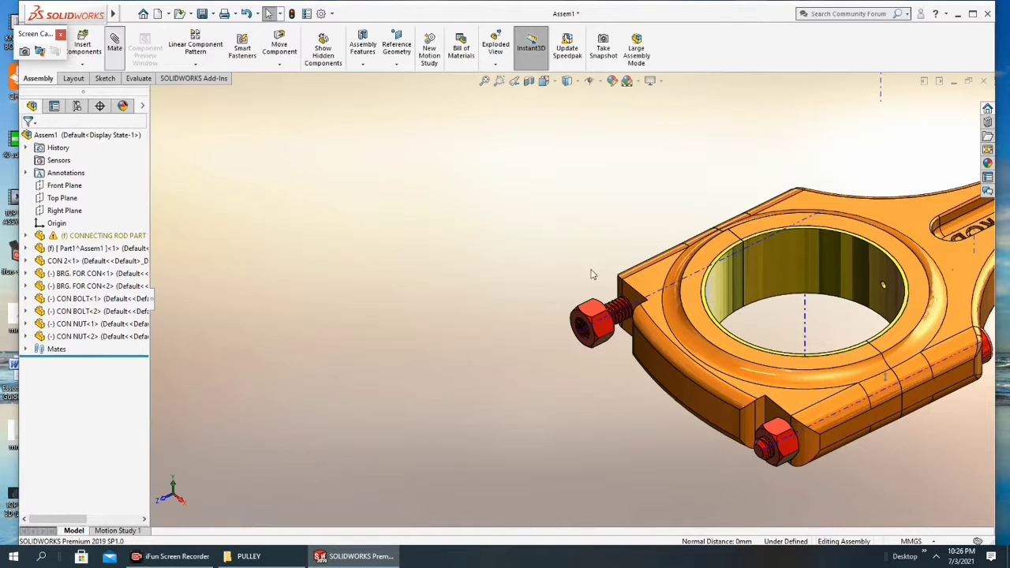
middle_click_drag(629, 312, 580, 299)
scroll(581, 299, "up", 3)
scroll(460, 268, "up", 2)
middle_click_drag(459, 269, 512, 209)
scroll(513, 209, "down", 3)
scroll(561, 228, "down", 3)
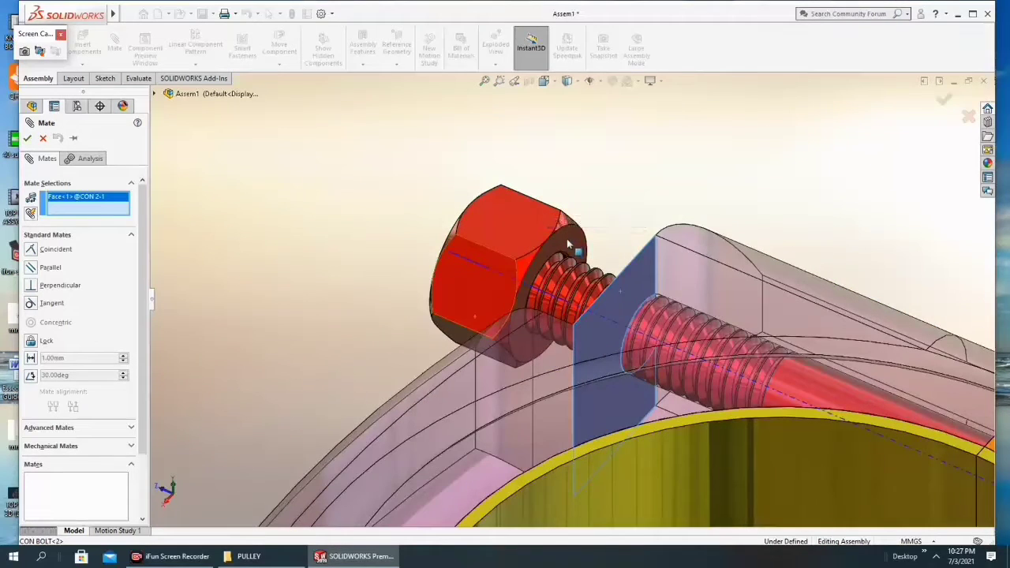
left_click(566, 239)
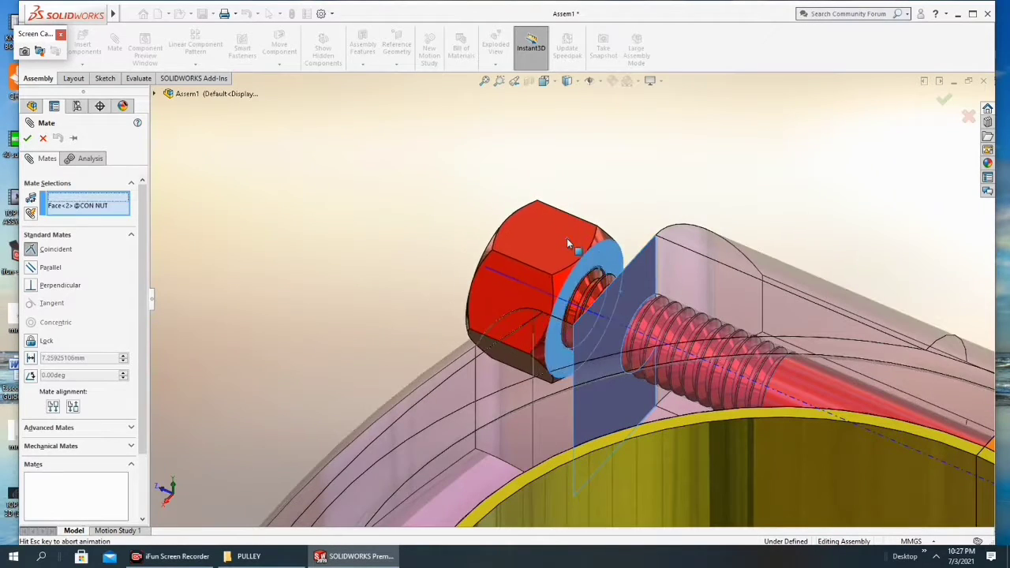
left_click(27, 139)
scroll(584, 268, "up", 3)
key("Escape")
scroll(602, 275, "up", 2)
Orbit the connecting rod to a near side view and hide its temporary axes
scroll(610, 302, "up", 2)
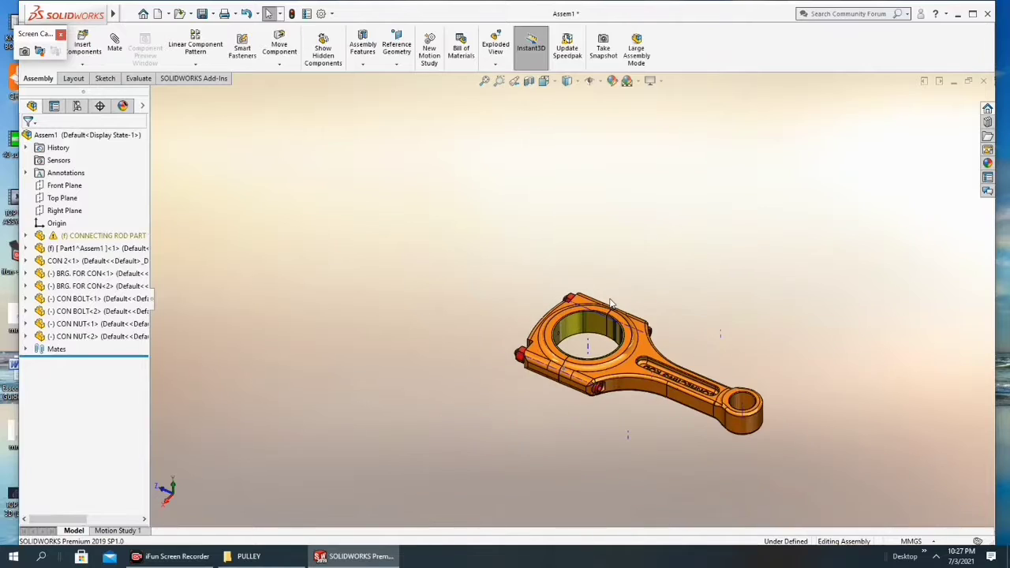
mouse_move(610, 302)
middle_mouse_down()
mouse_move(713, 383)
mouse_move(739, 305)
mouse_move(703, 273)
mouse_move(681, 418)
middle_mouse_up()
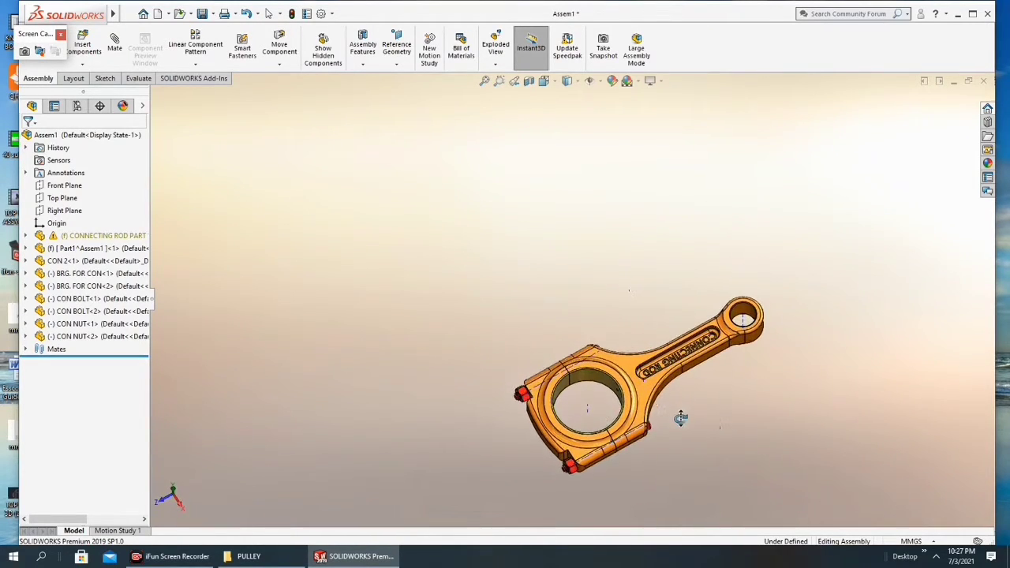
left_click(599, 81)
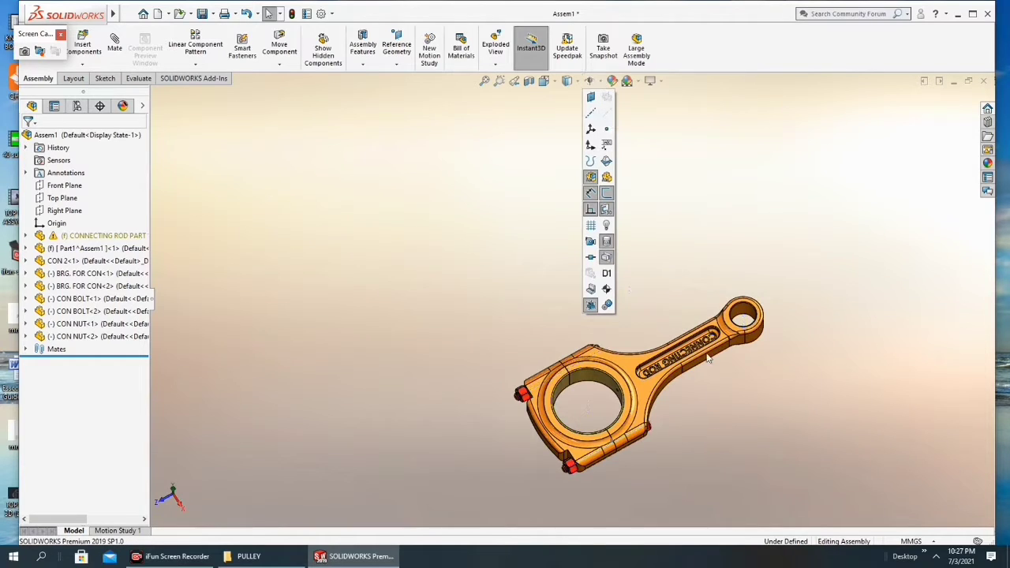
Zoom out on the assembly and bring up the View Selector with the standard views
scroll(715, 431, "up", 2)
scroll(646, 394, "down", 2)
scroll(623, 371, "down", 3)
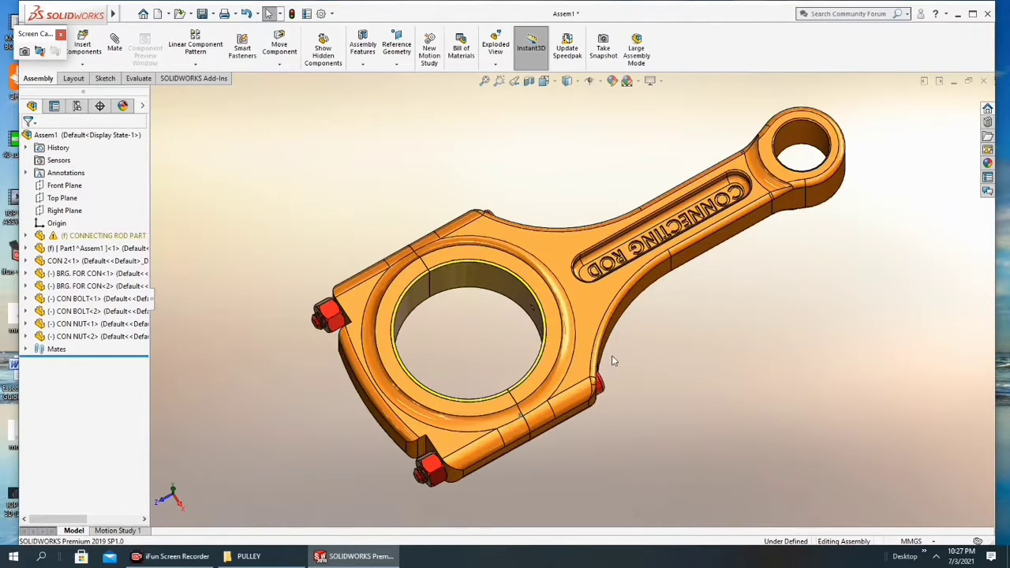
scroll(611, 355, "down", 3)
scroll(601, 332, "down", 2)
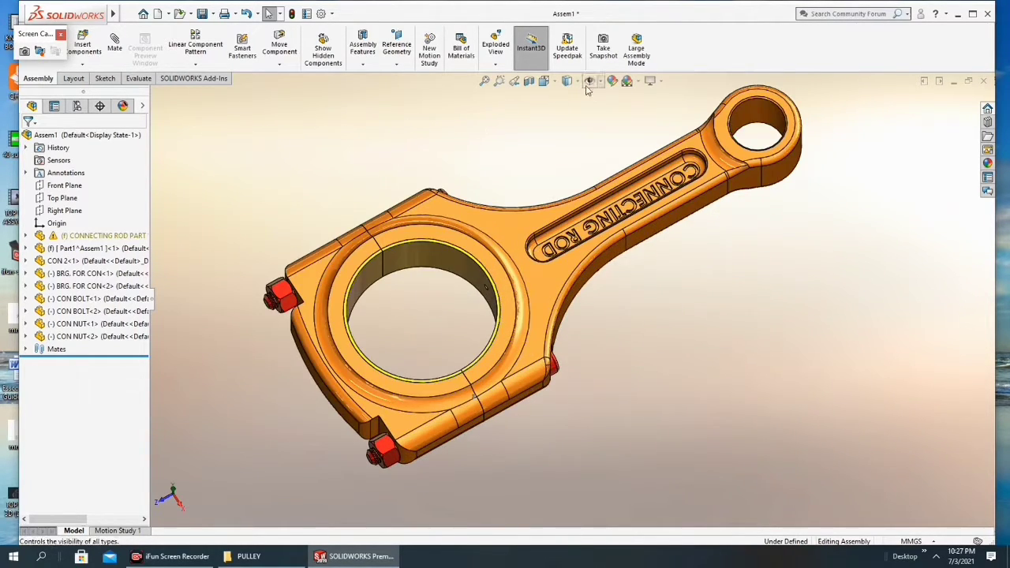
left_click(545, 80)
Switch the connecting rod assembly to the Isometric view
left_click(544, 81)
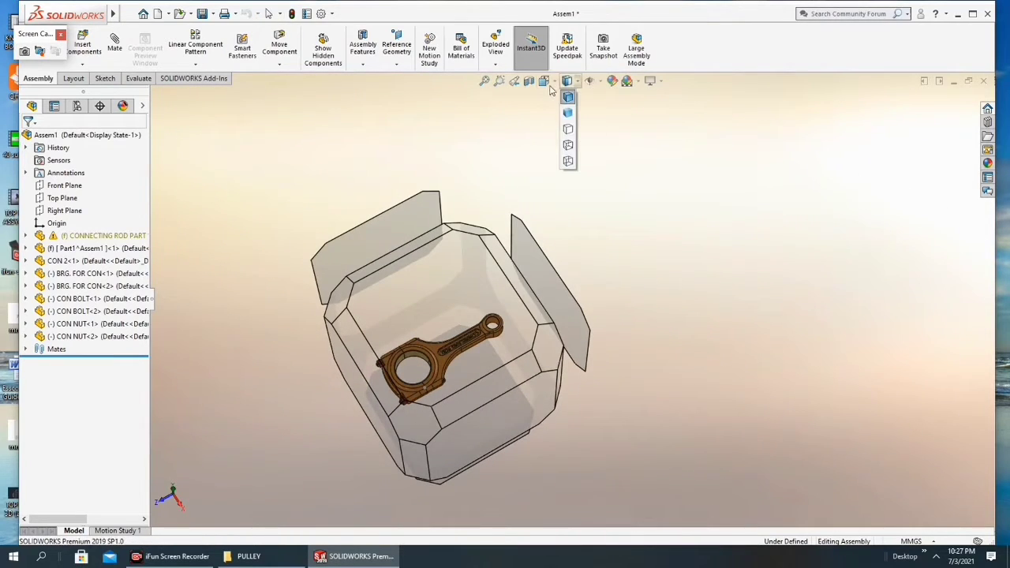
left_click(619, 128)
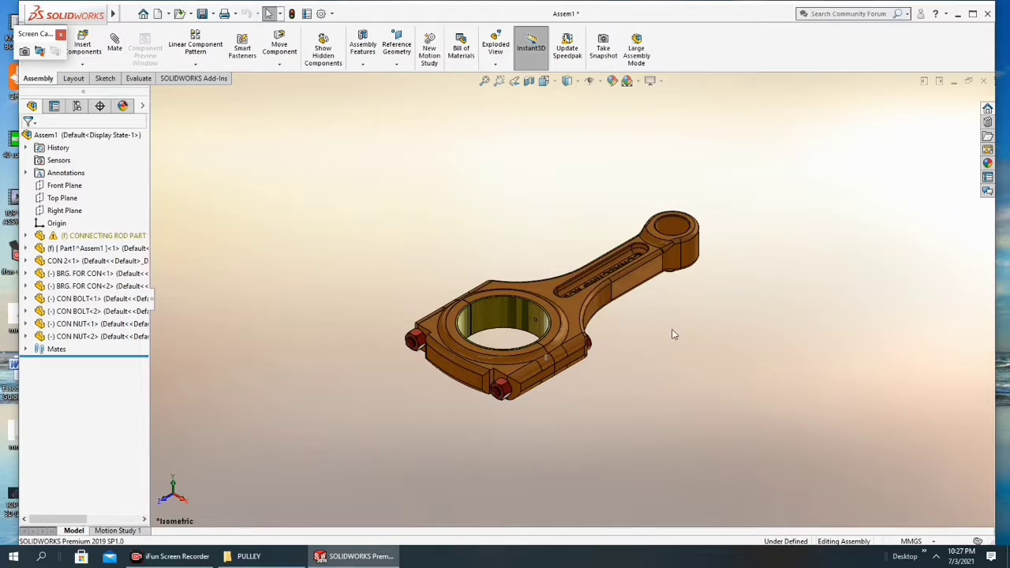
scroll(625, 310, "down", 2)
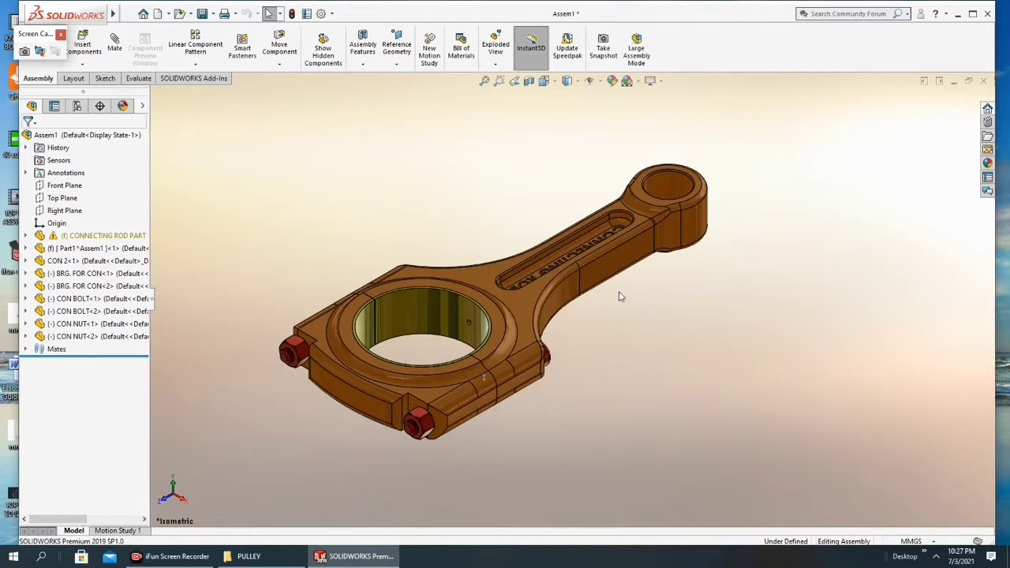
Orbit the assembly upright, then to a horizontal side view, to inspect the mated parts
mouse_move(619, 301)
middle_mouse_down()
mouse_move(593, 334)
mouse_move(618, 384)
mouse_move(593, 323)
mouse_move(577, 381)
mouse_move(507, 413)
mouse_move(516, 413)
middle_mouse_up()
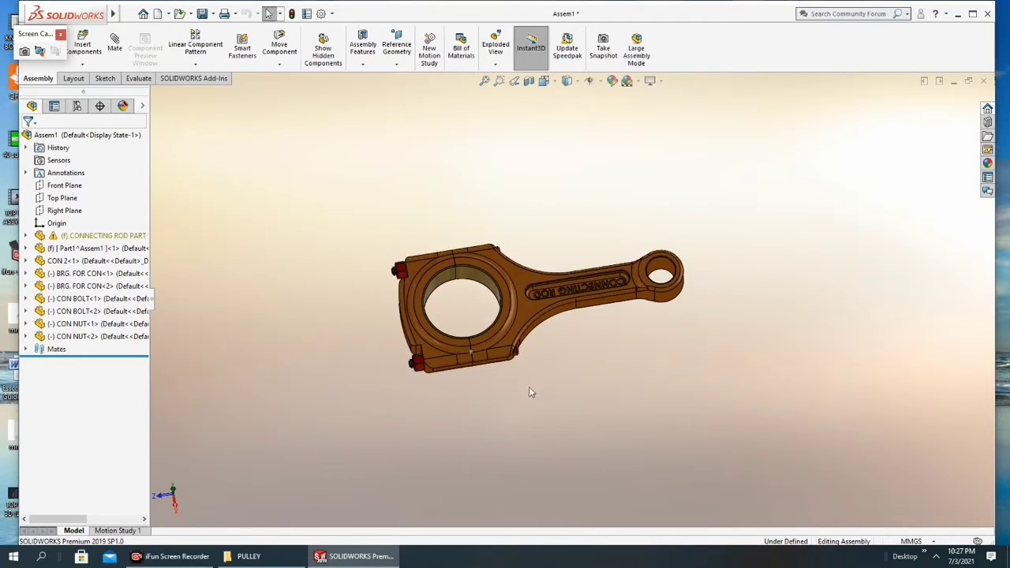
scroll(528, 347, "down", 3)
mouse_move(560, 270)
middle_mouse_down()
mouse_move(654, 284)
mouse_move(771, 279)
mouse_move(763, 286)
middle_mouse_up()
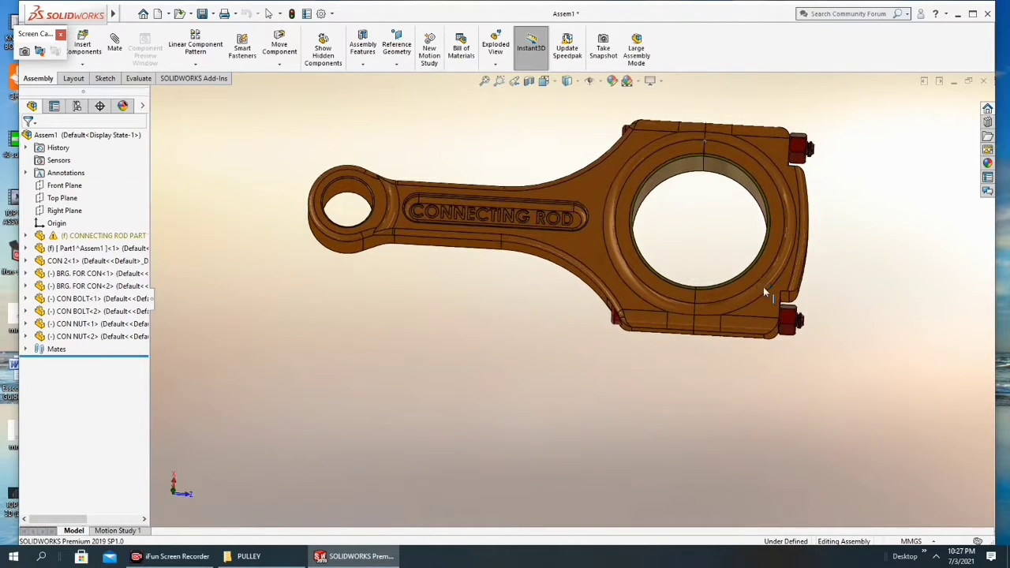
scroll(763, 287, "up", 2)
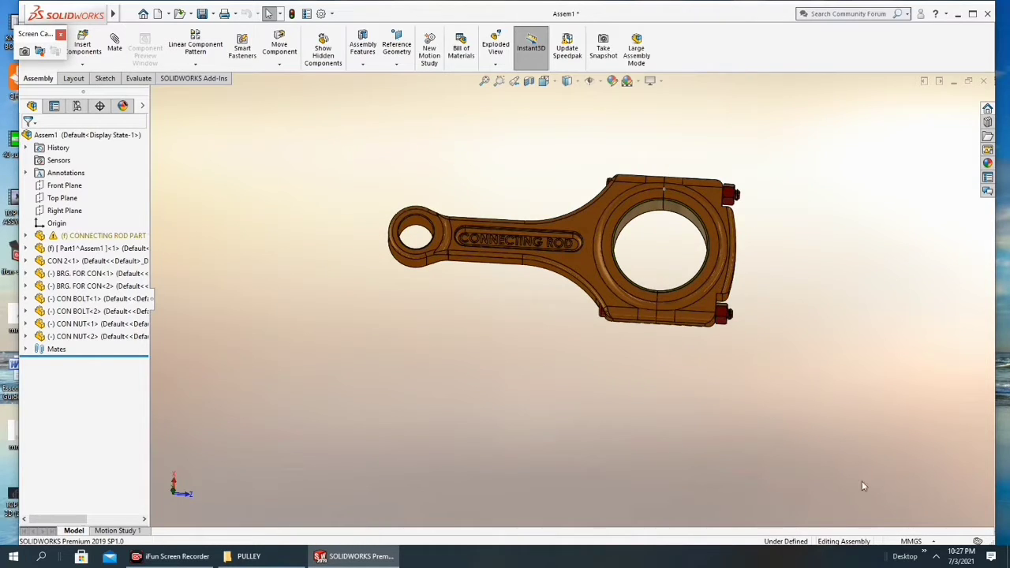